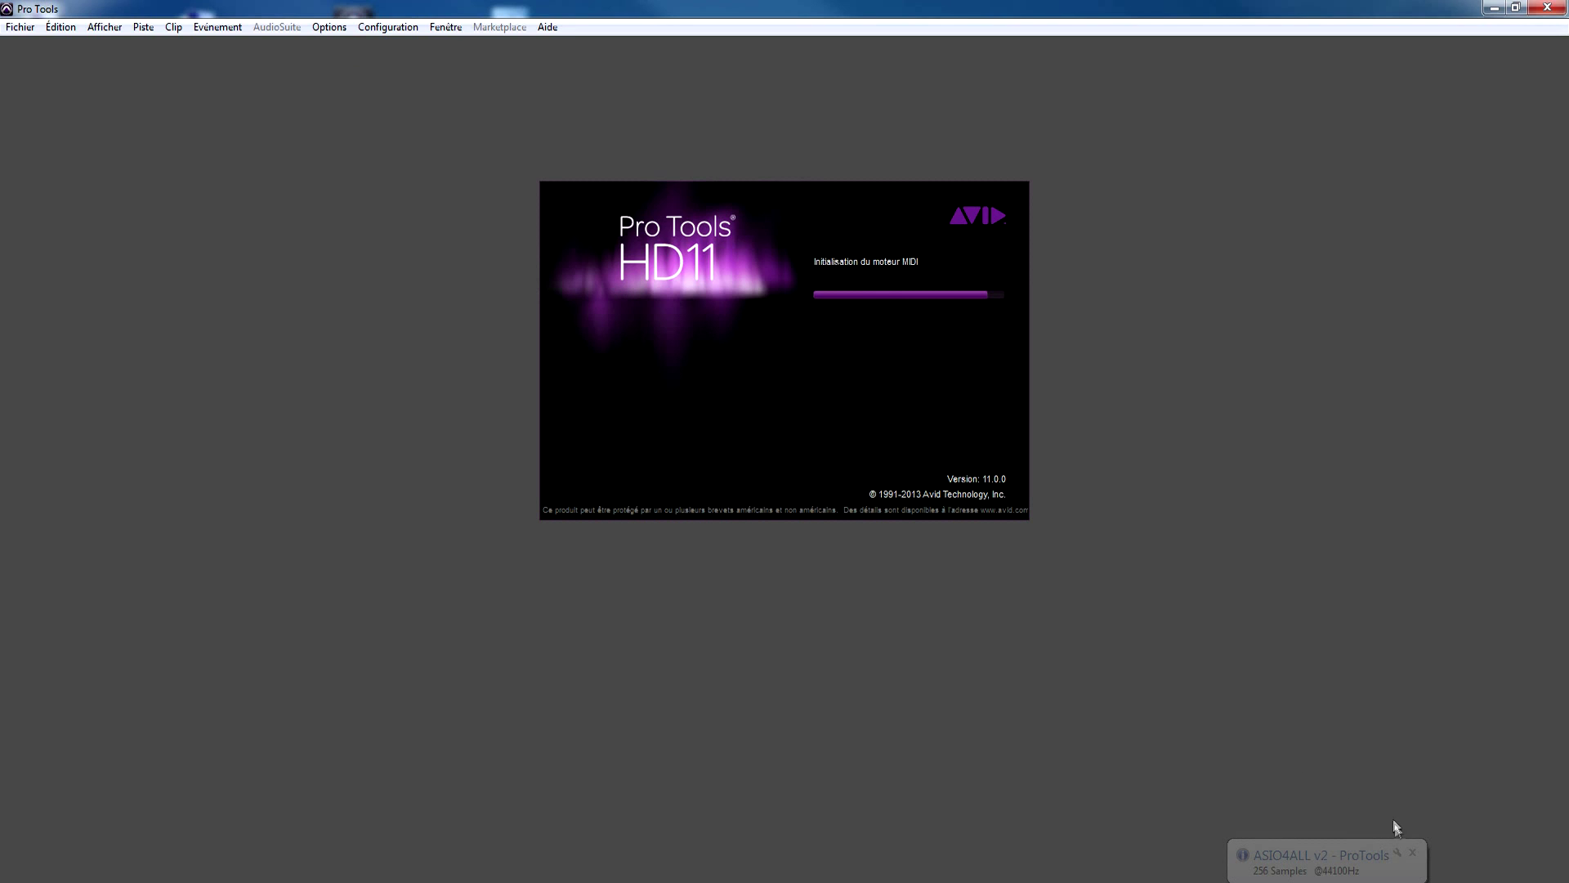
# Dismiss the ASIO4ALL notice and save a new session named 'vidéo présentation'
pyautogui.click(1413, 856)
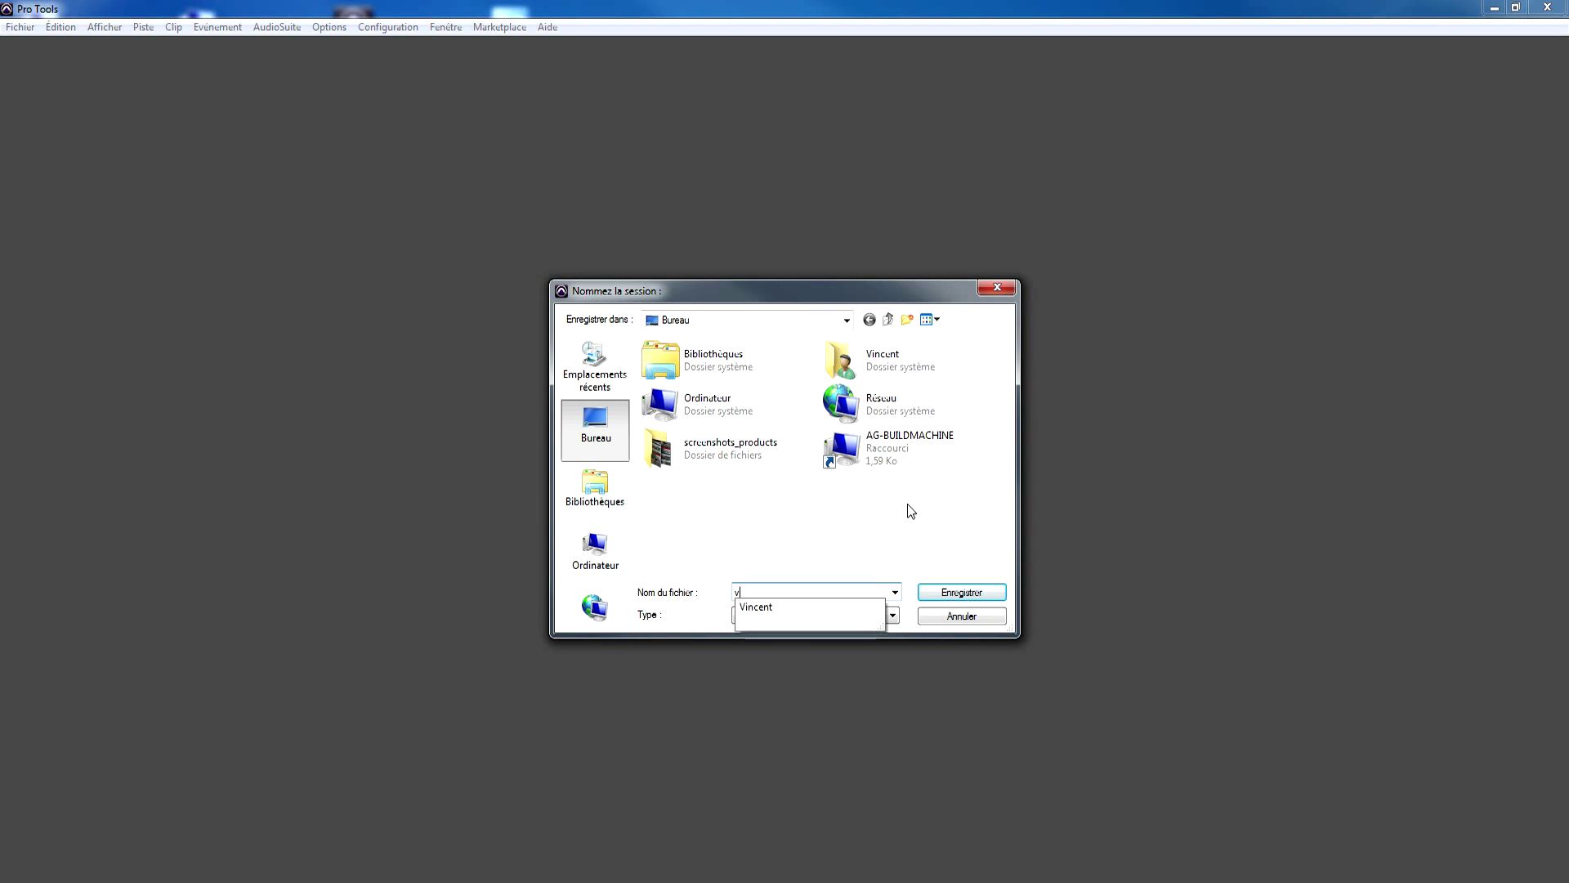
pyautogui.write(' p')
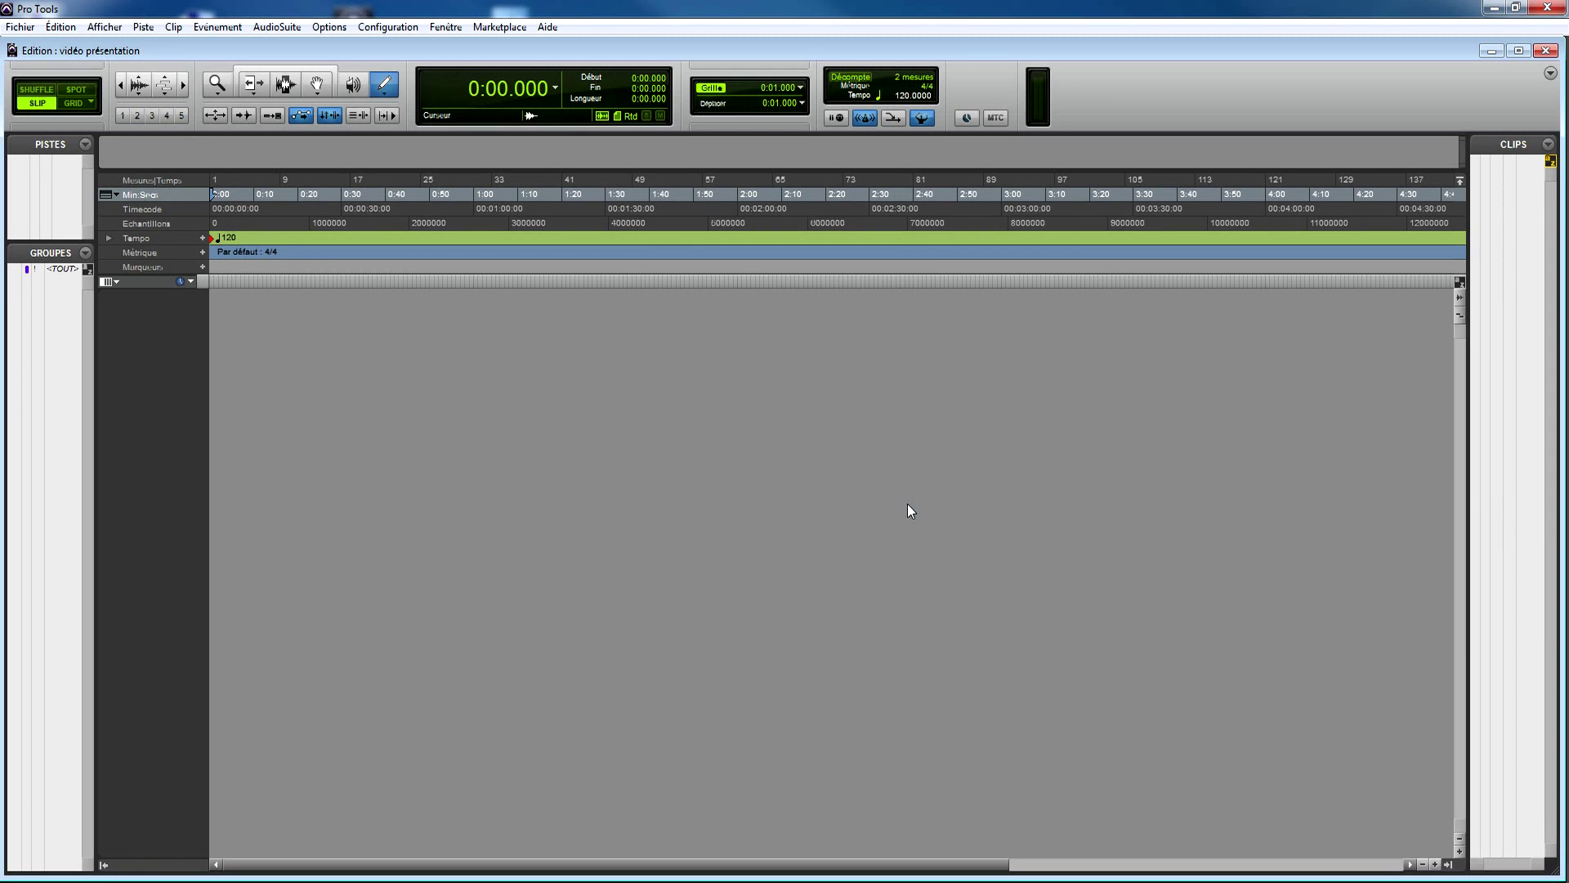
# Create a stereo audio track and put the audiomotors_v2 instrument on its insert A
pyautogui.hotkey('ctrl', 'shift', 'n')
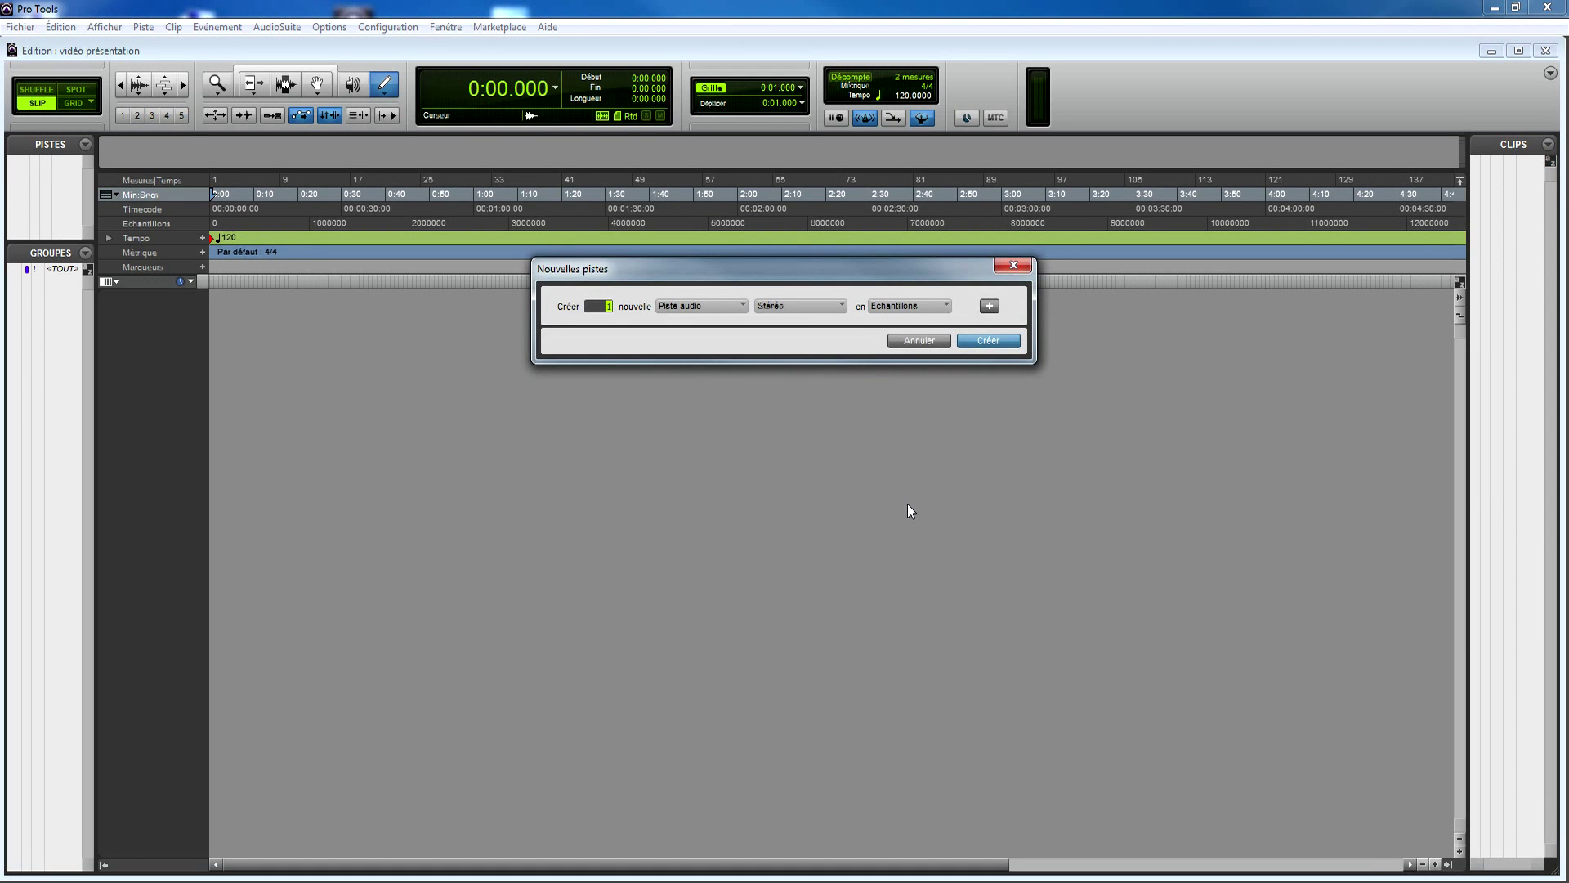
pyautogui.press('Return')
pyautogui.hotkey('ctrl', '=')
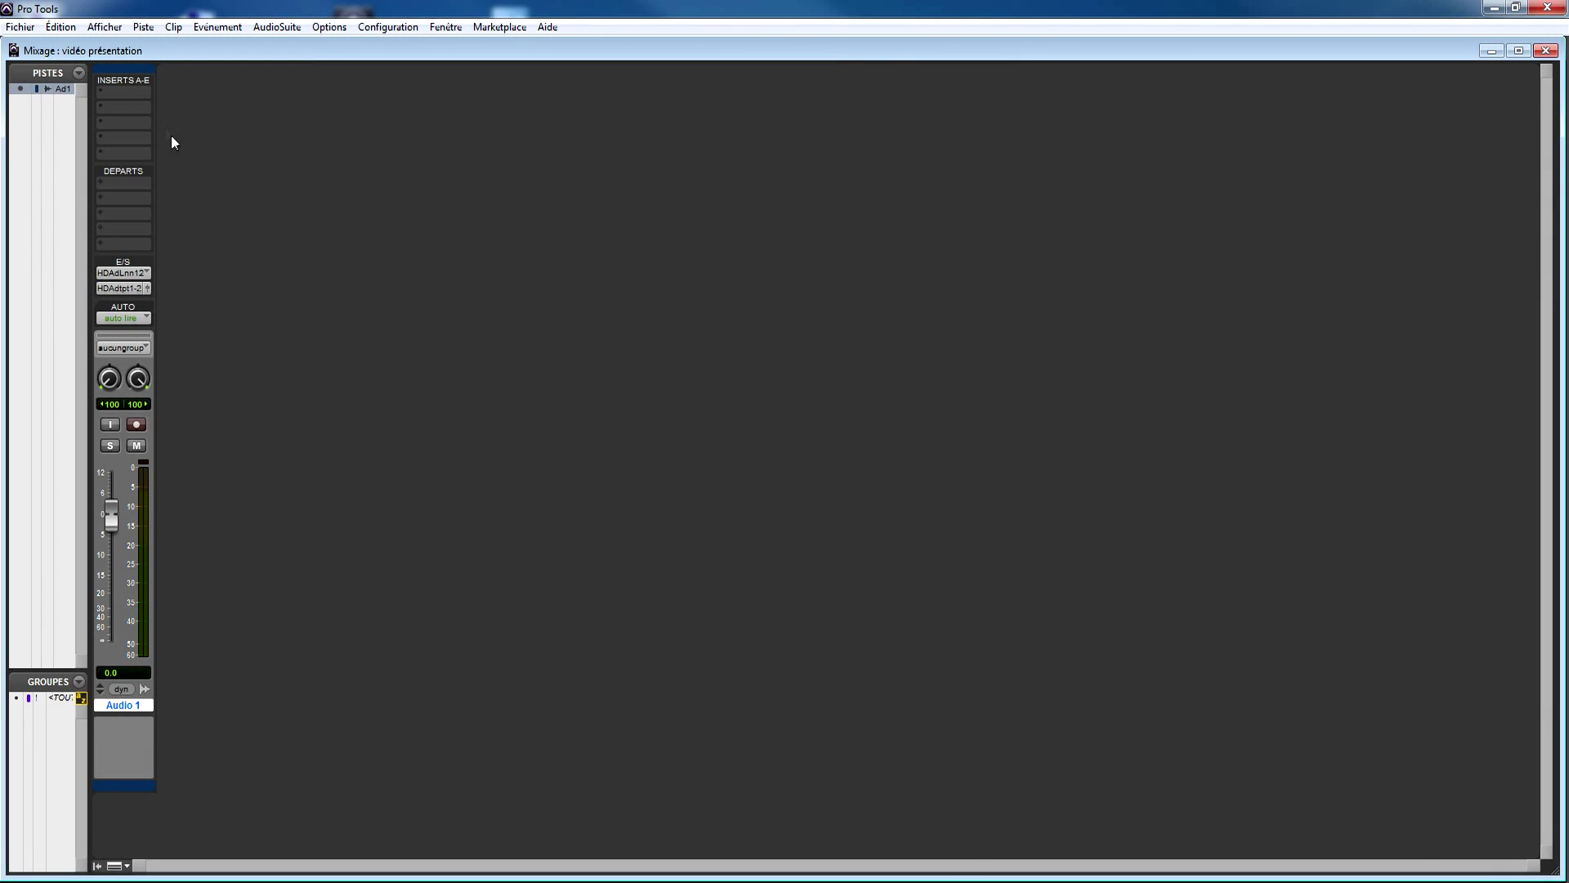
pyautogui.click(124, 91)
pyautogui.moveTo(172, 119)
pyautogui.moveTo(311, 119)
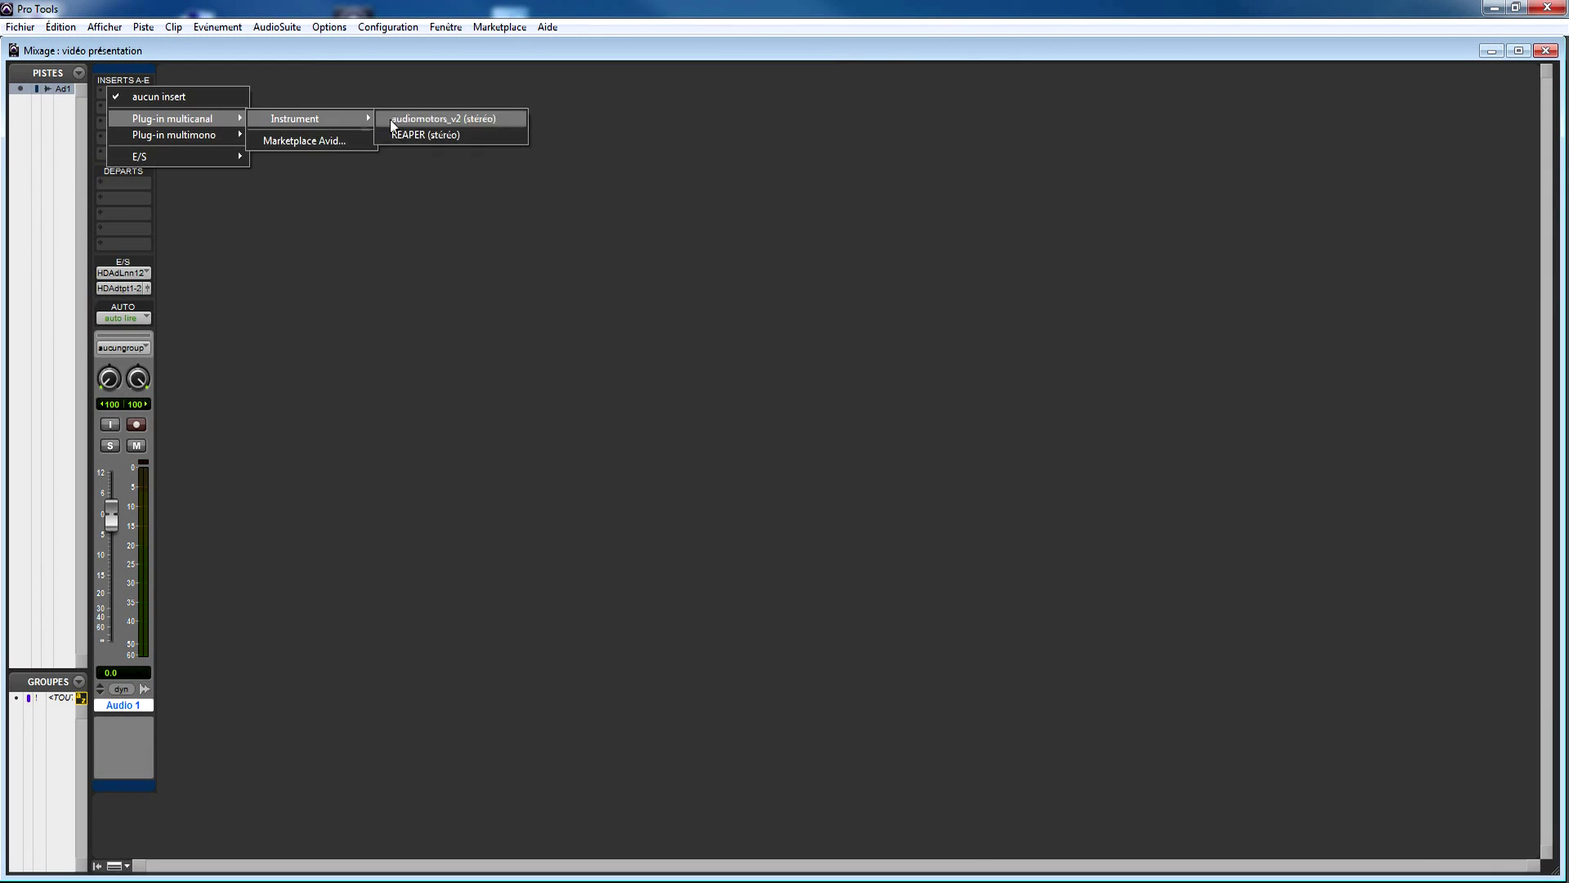
pyautogui.click(394, 121)
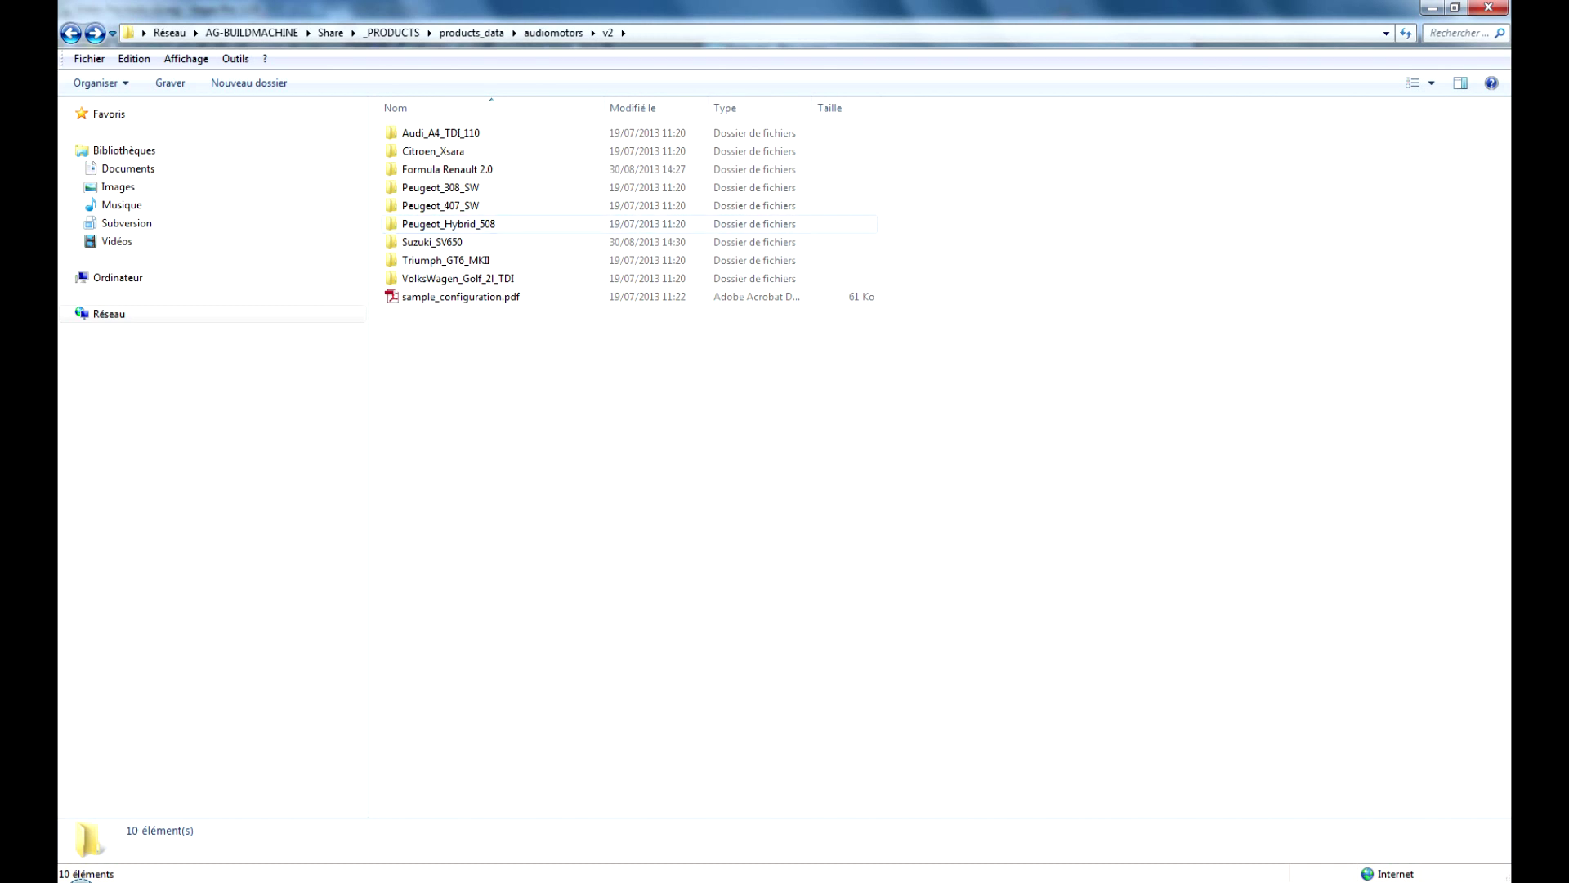
# Open the Citroen_Xsara folder to list its ten .wav engine samples
pyautogui.doubleClick(433, 151)
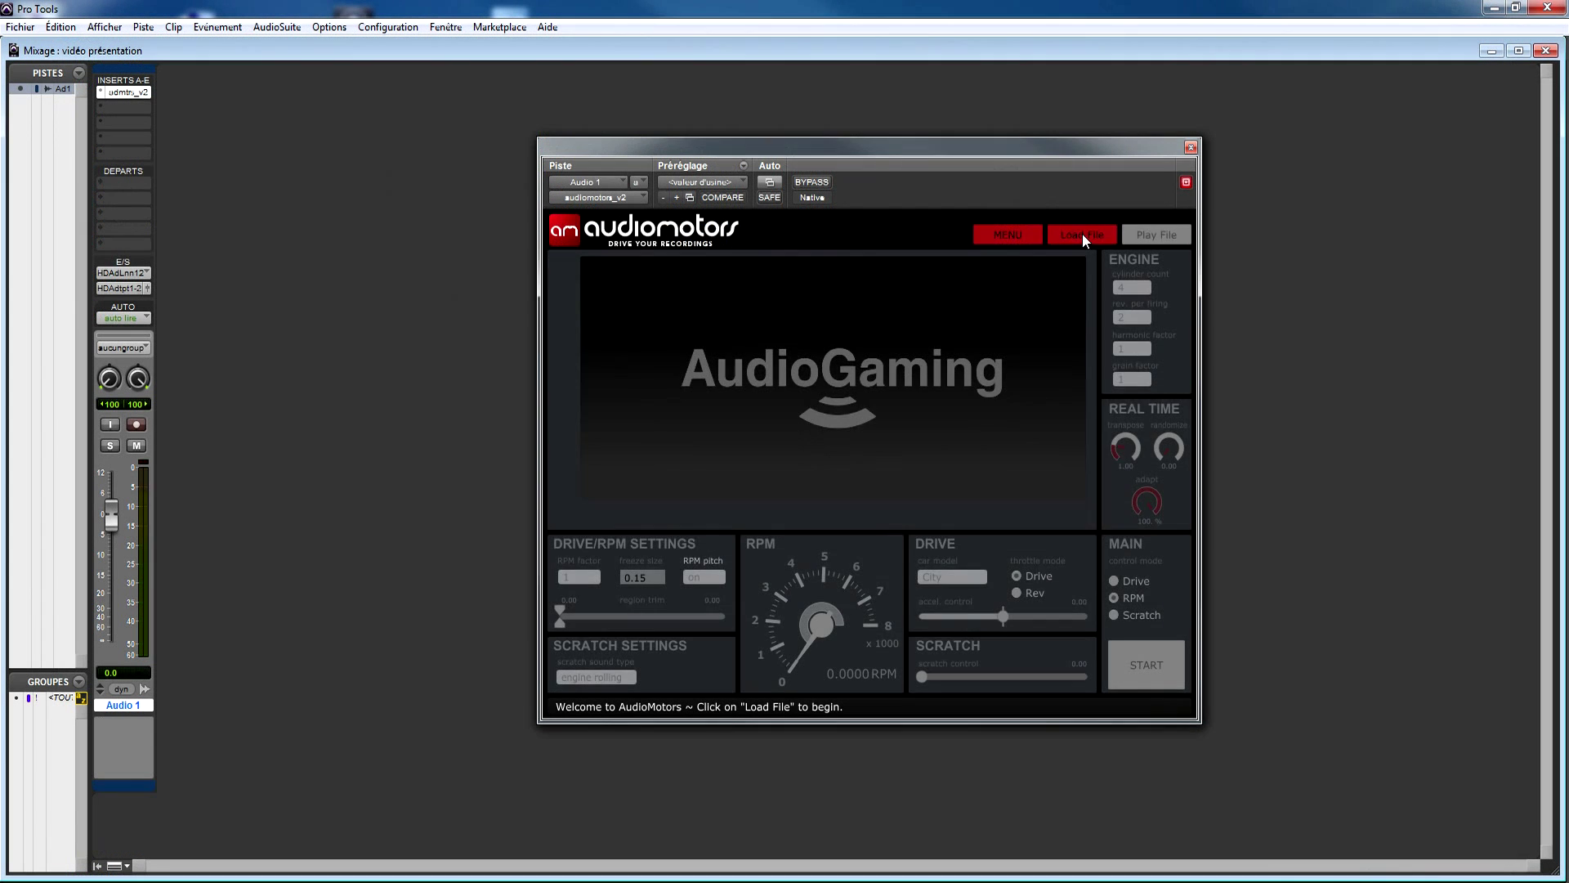
# Load Citroen_Xsara_Mix_accel.wav from v2 > Citroen_Xsara into AudioMotors
pyautogui.click(1082, 233)
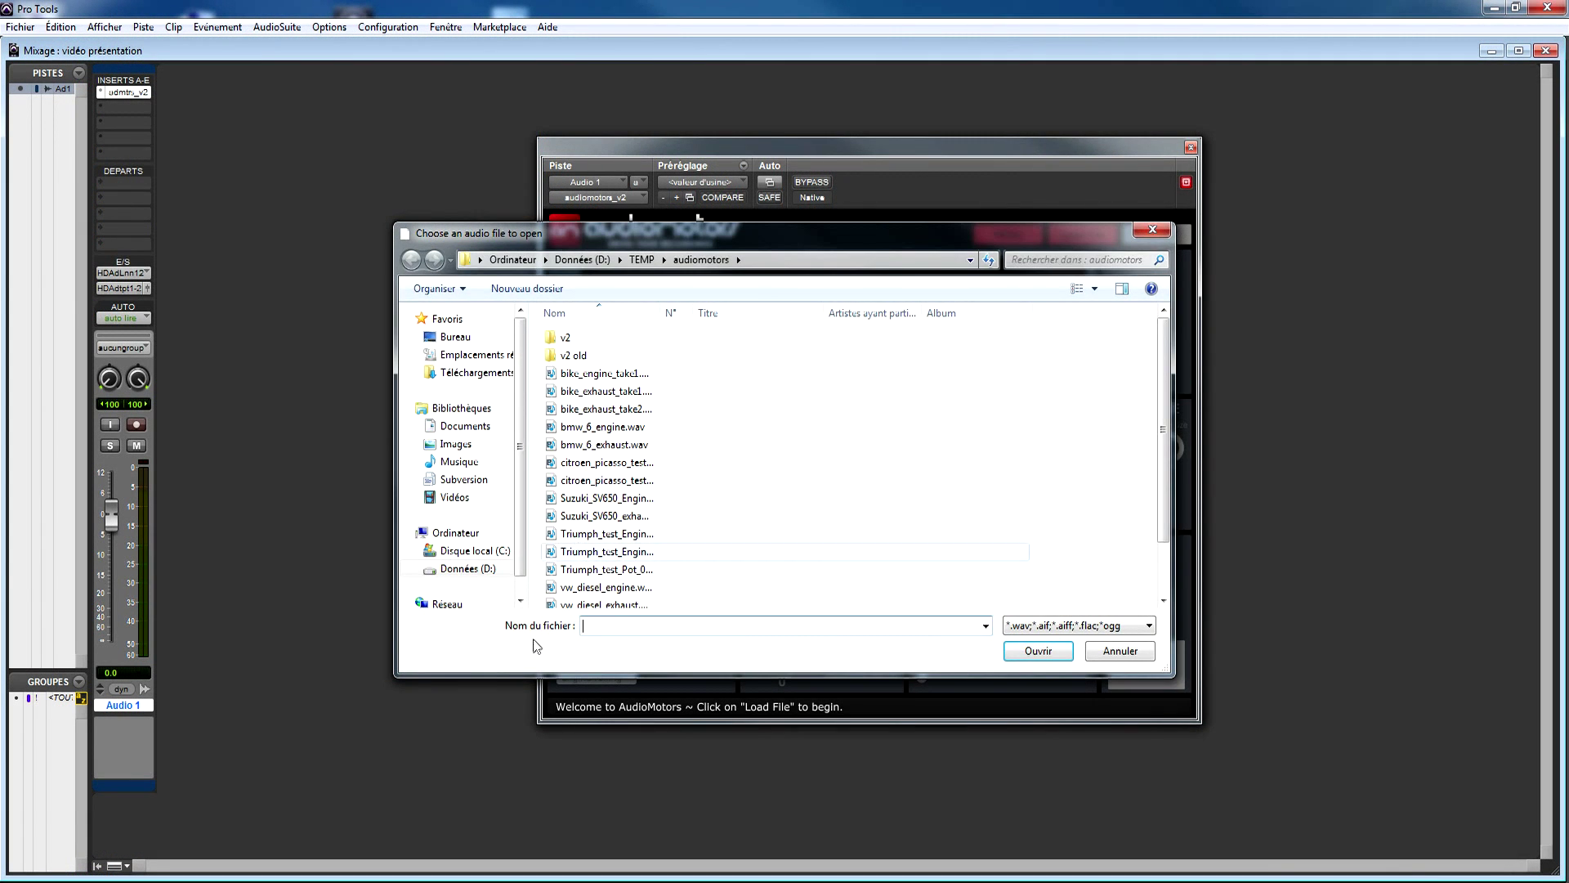
pyautogui.doubleClick(587, 338)
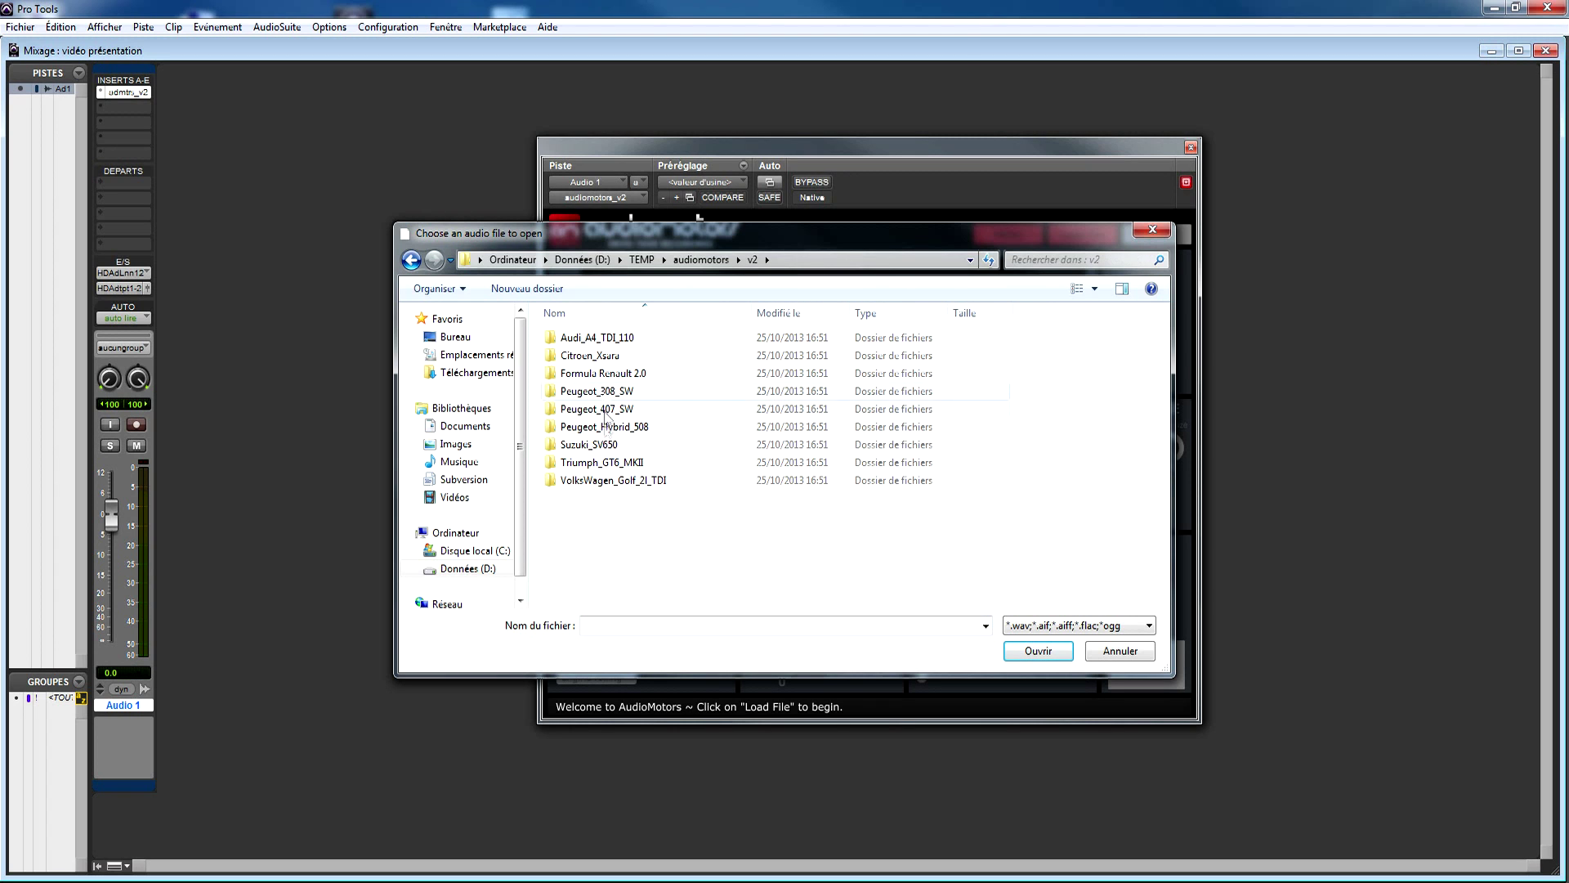
pyautogui.doubleClick(598, 358)
pyautogui.doubleClick(599, 478)
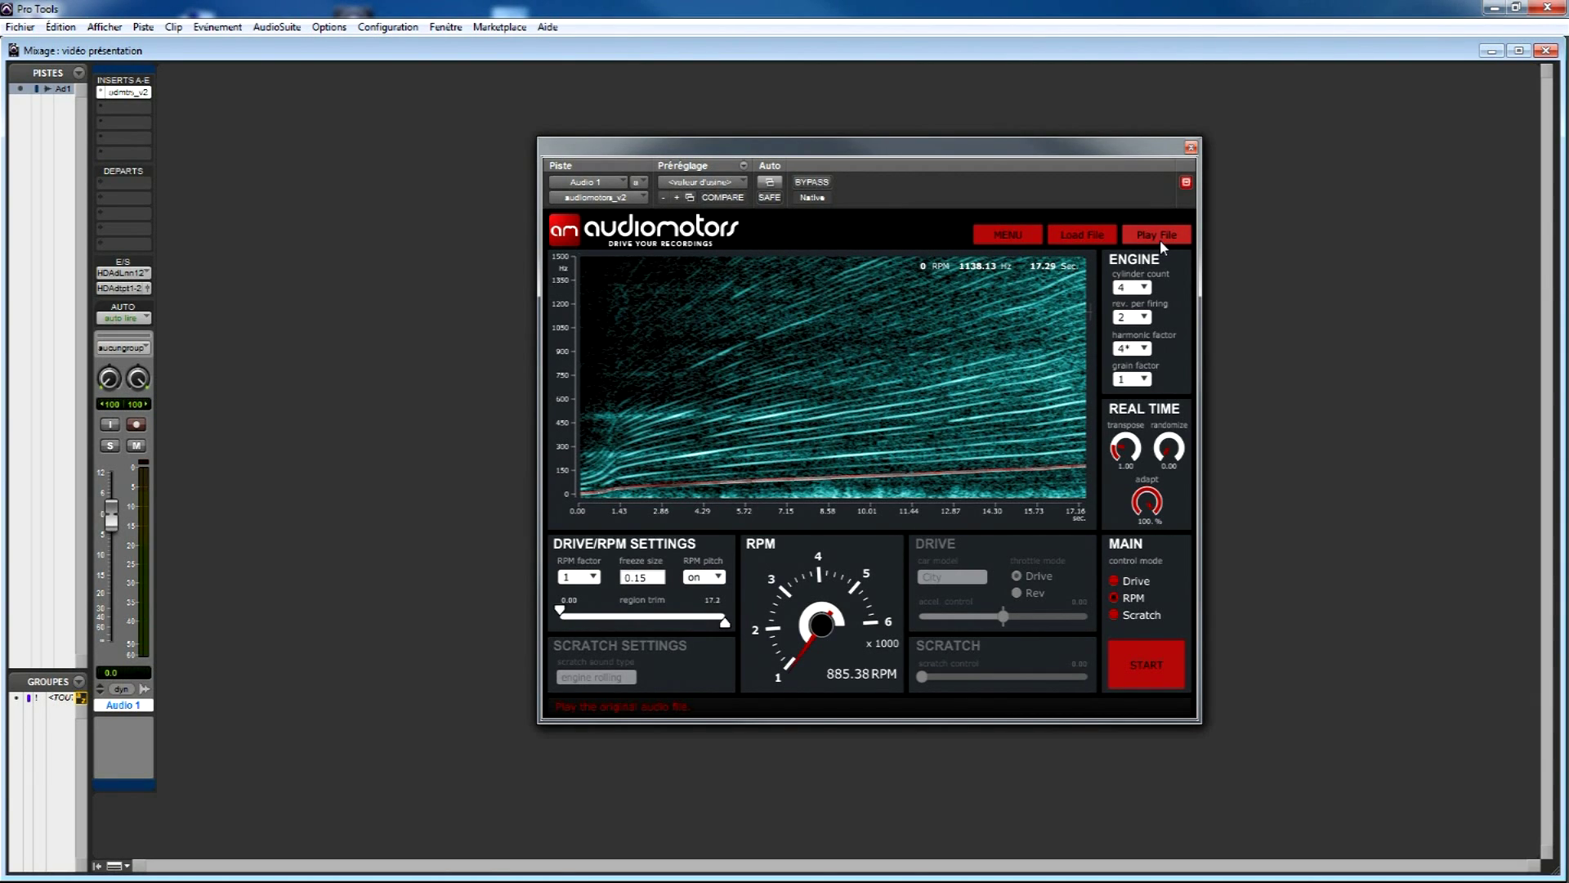
pyautogui.click(1159, 239)
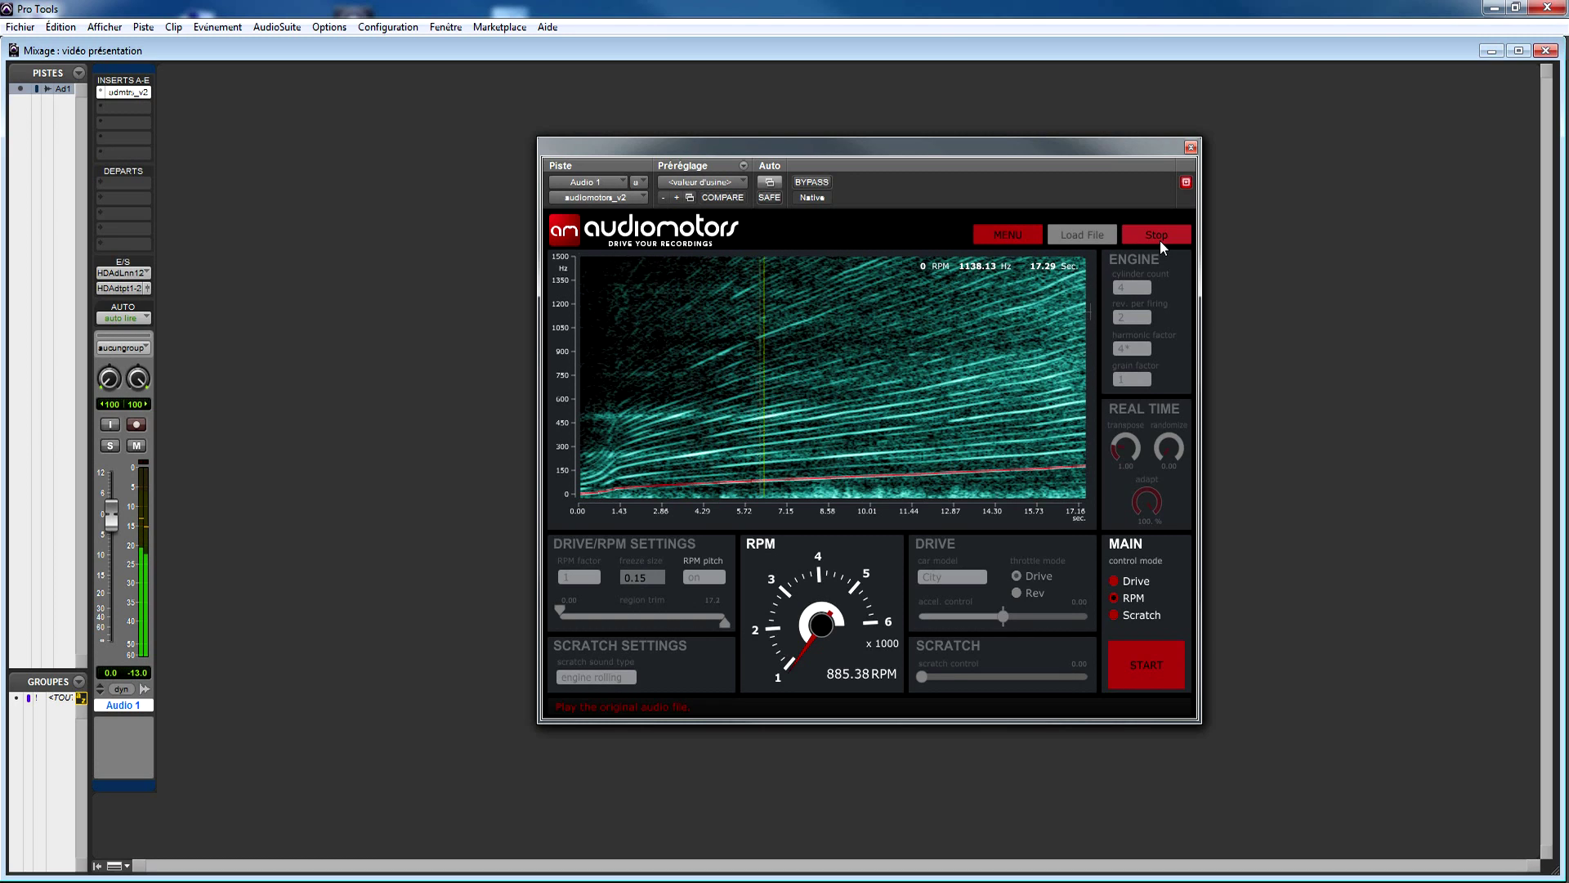
pyautogui.click(1159, 240)
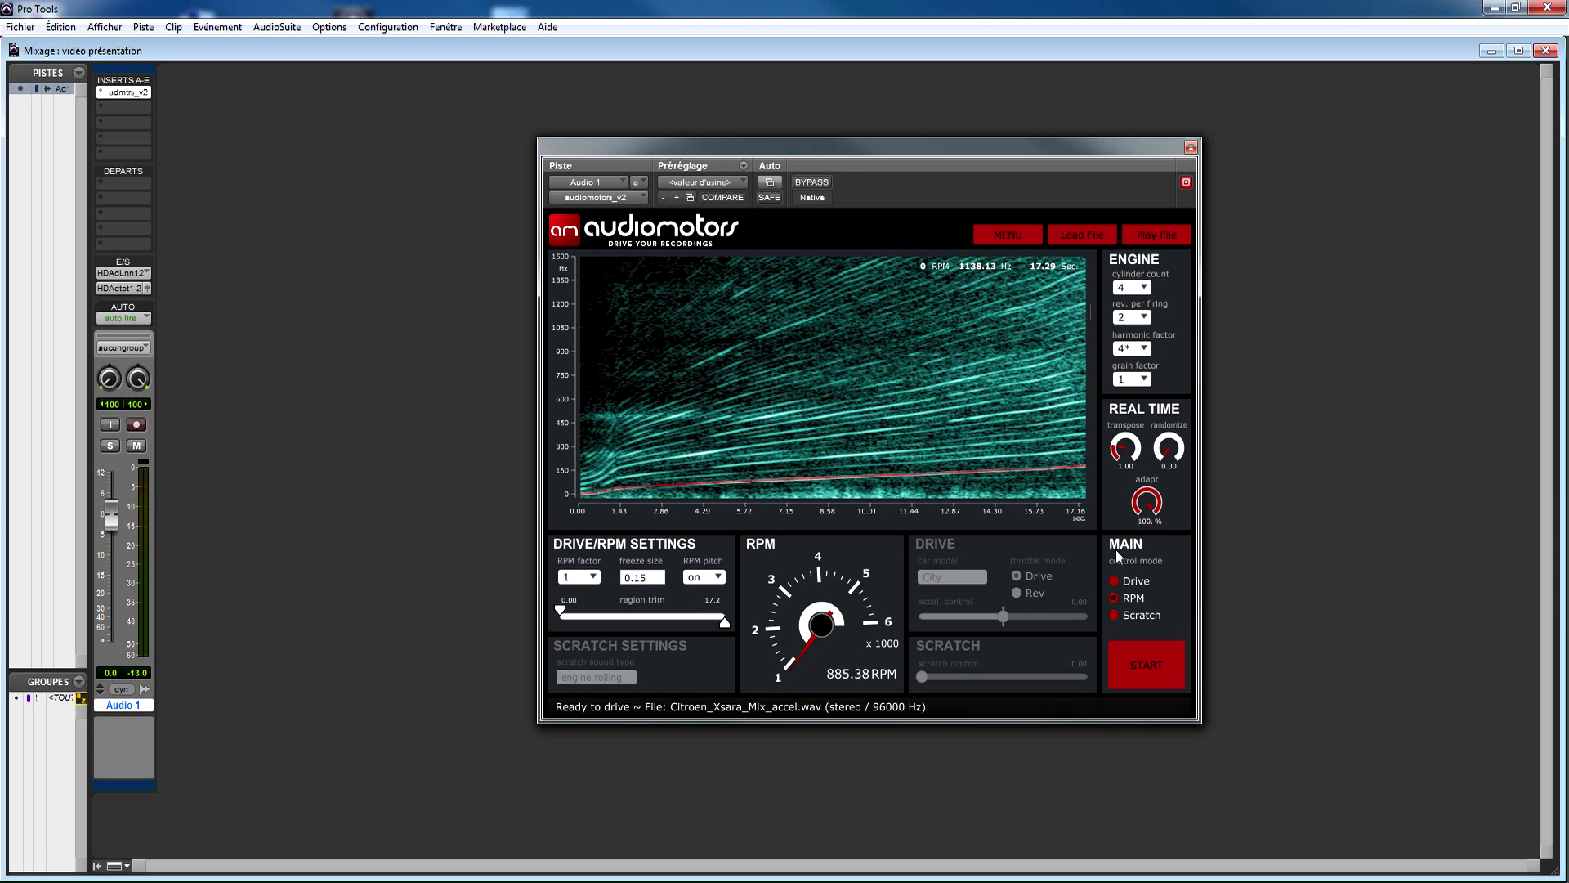
# Start Drive-mode synthesis, rev the engine with the accel. slider, then ease back to -1.00
pyautogui.click(1116, 580)
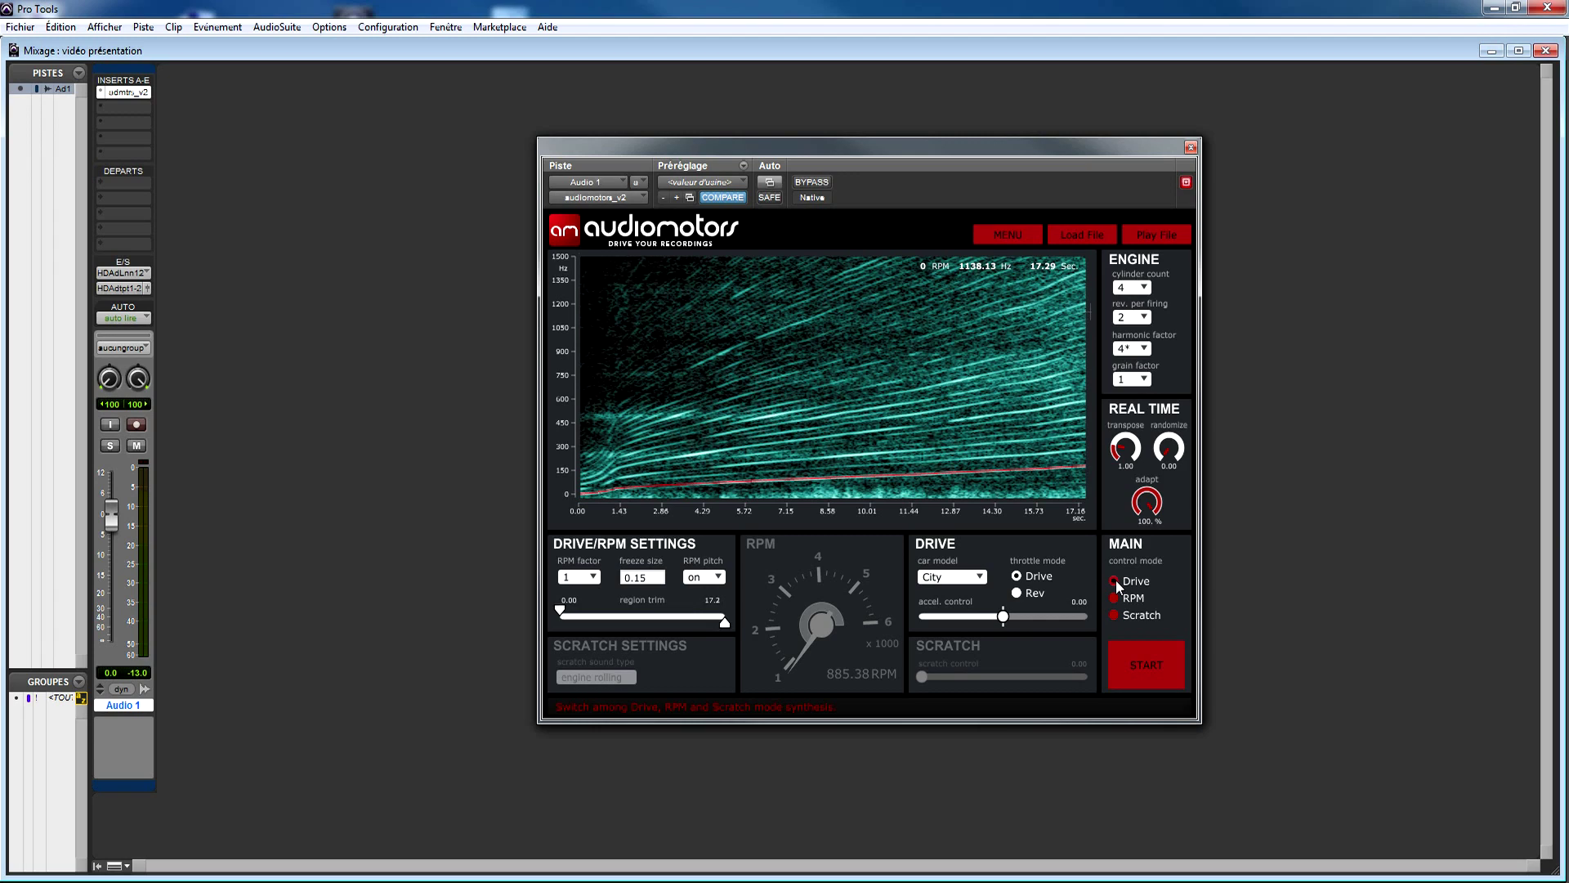
pyautogui.click(1124, 658)
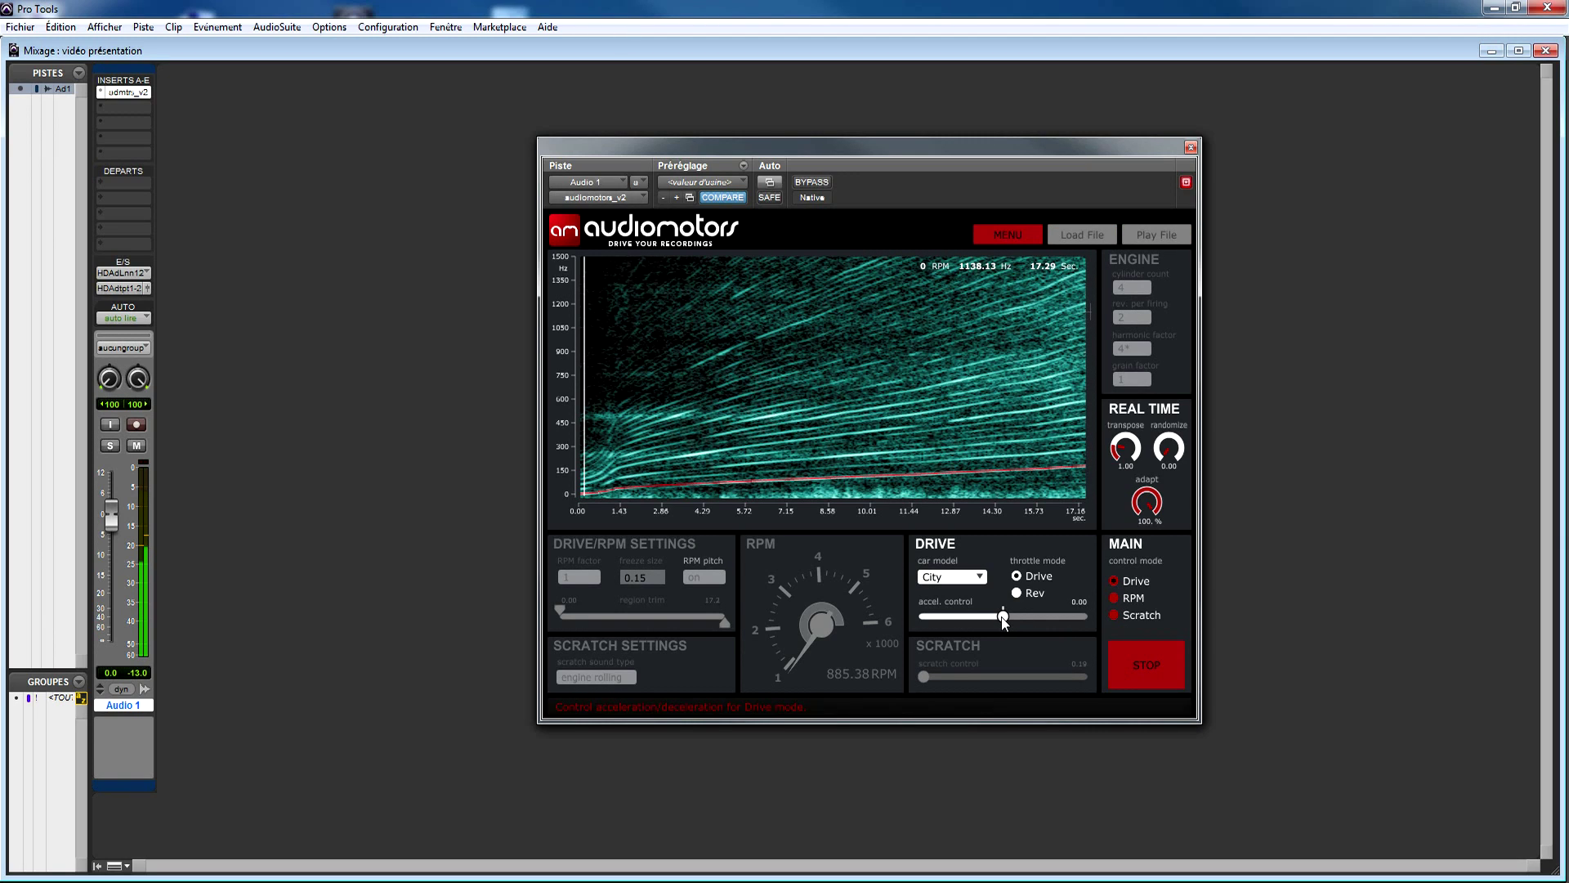
pyautogui.moveTo(1003, 618); pyautogui.dragTo(1043, 611)
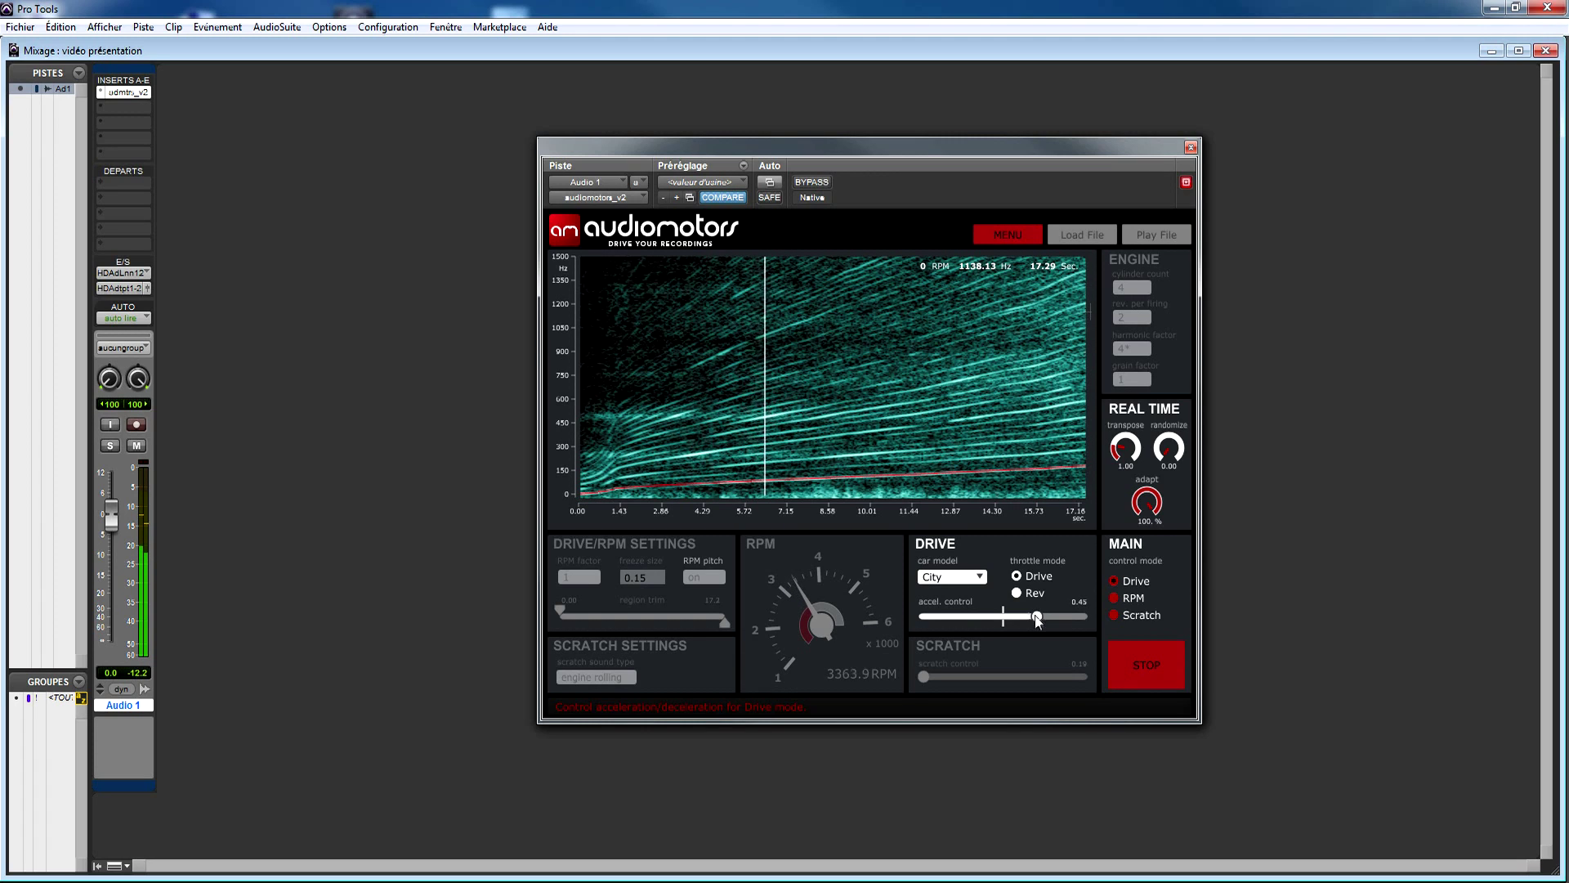
pyautogui.moveTo(1041, 611)
pyautogui.mouseDown()
pyautogui.moveTo(984, 619)
pyautogui.moveTo(1041, 622)
pyautogui.mouseUp()
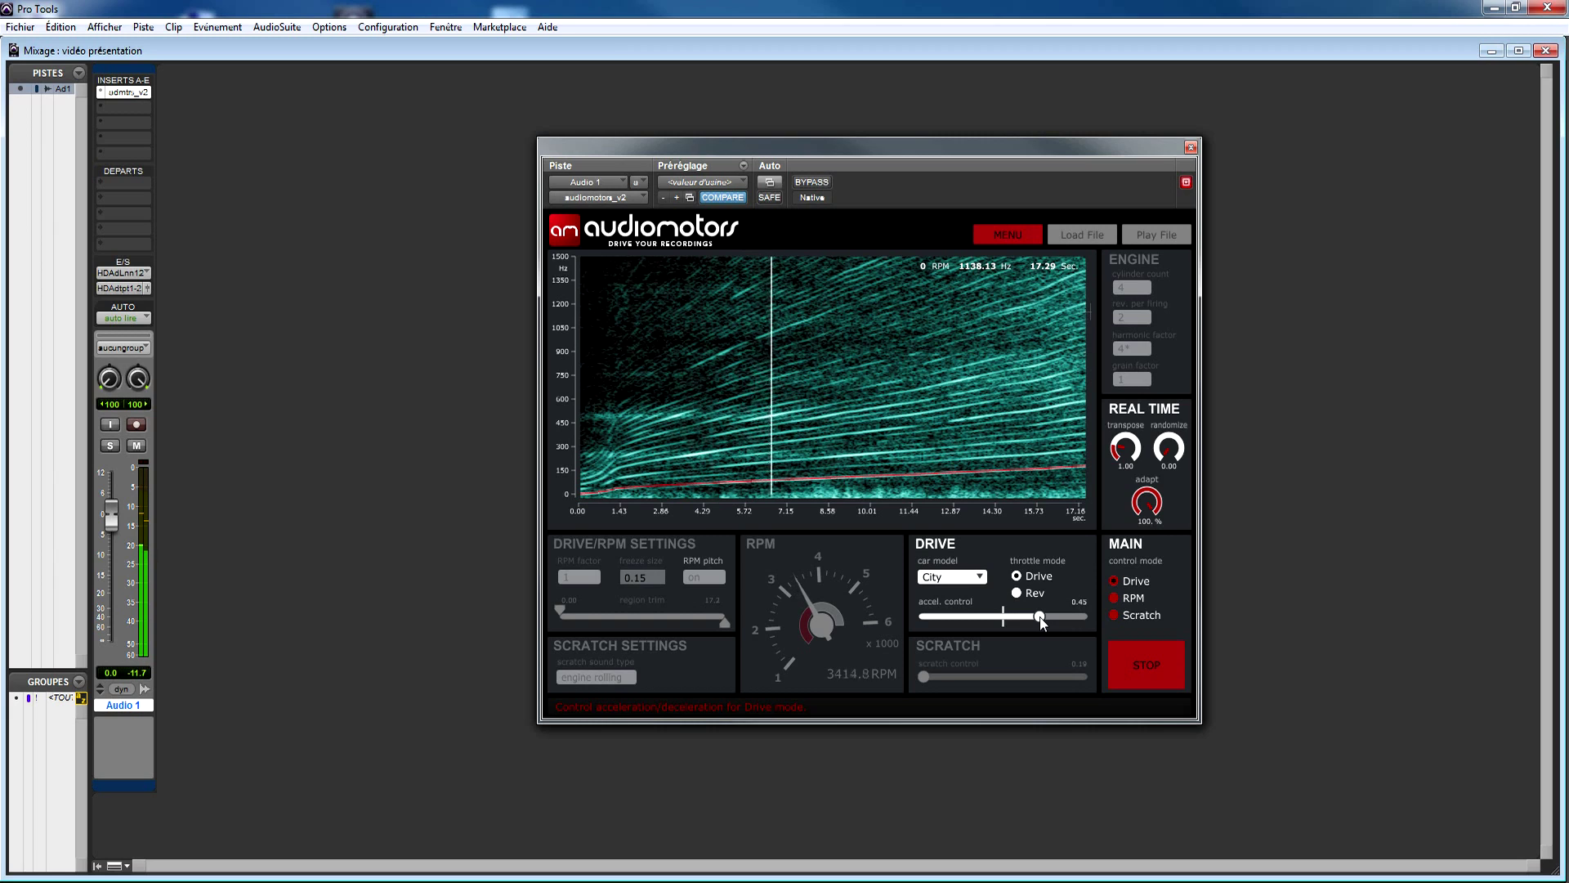
pyautogui.moveTo(1042, 623); pyautogui.dragTo(919, 621)
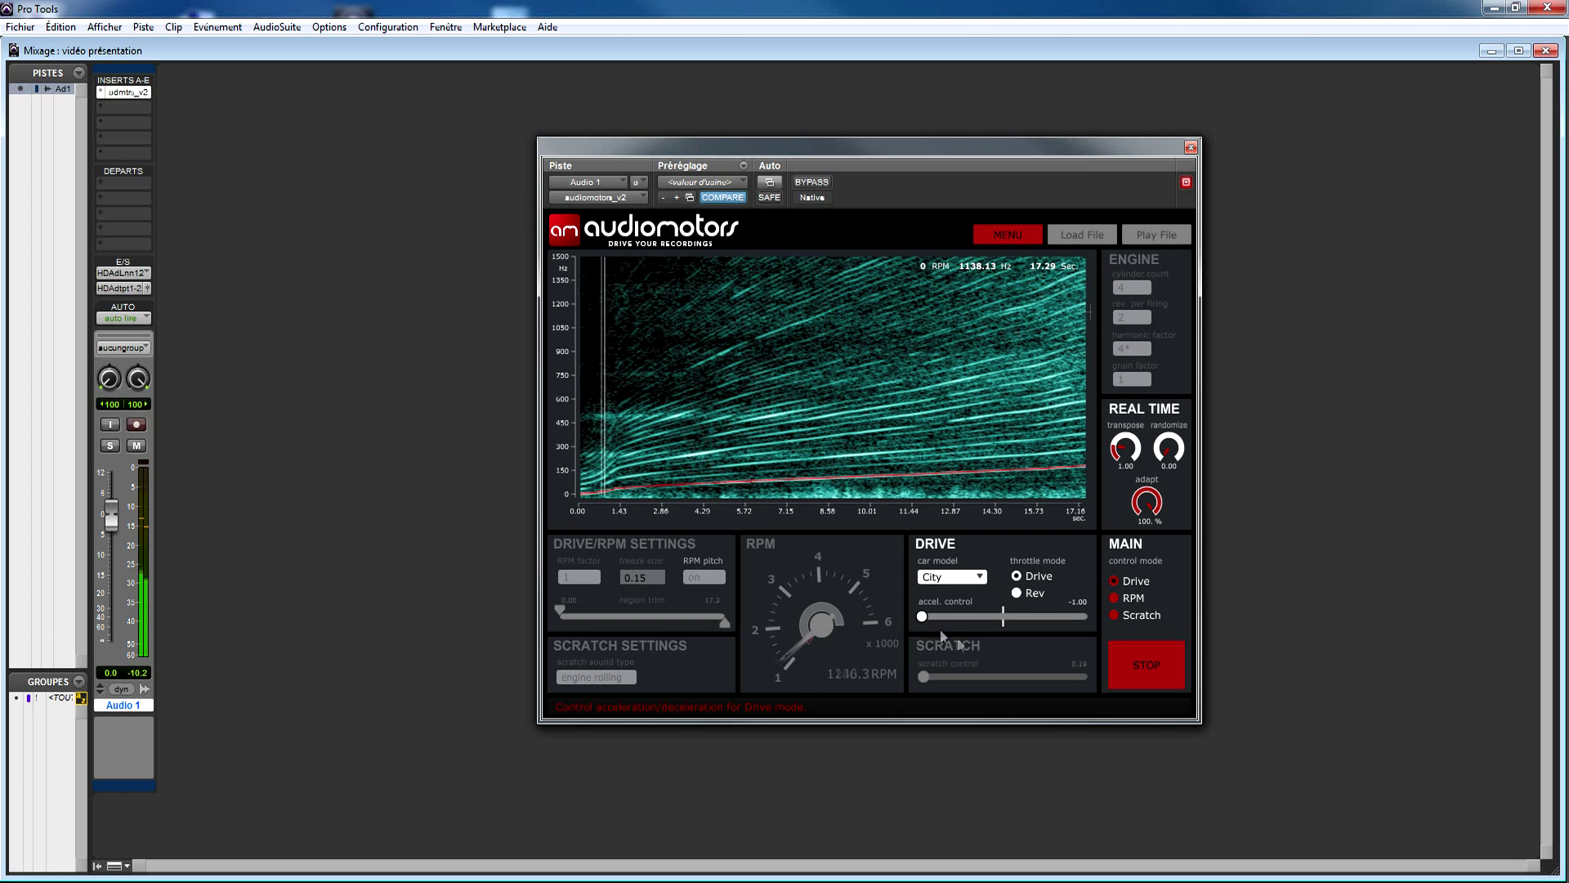
# Restart the engine synthesis, rev it up, then fully decelerate
pyautogui.click(1124, 673)
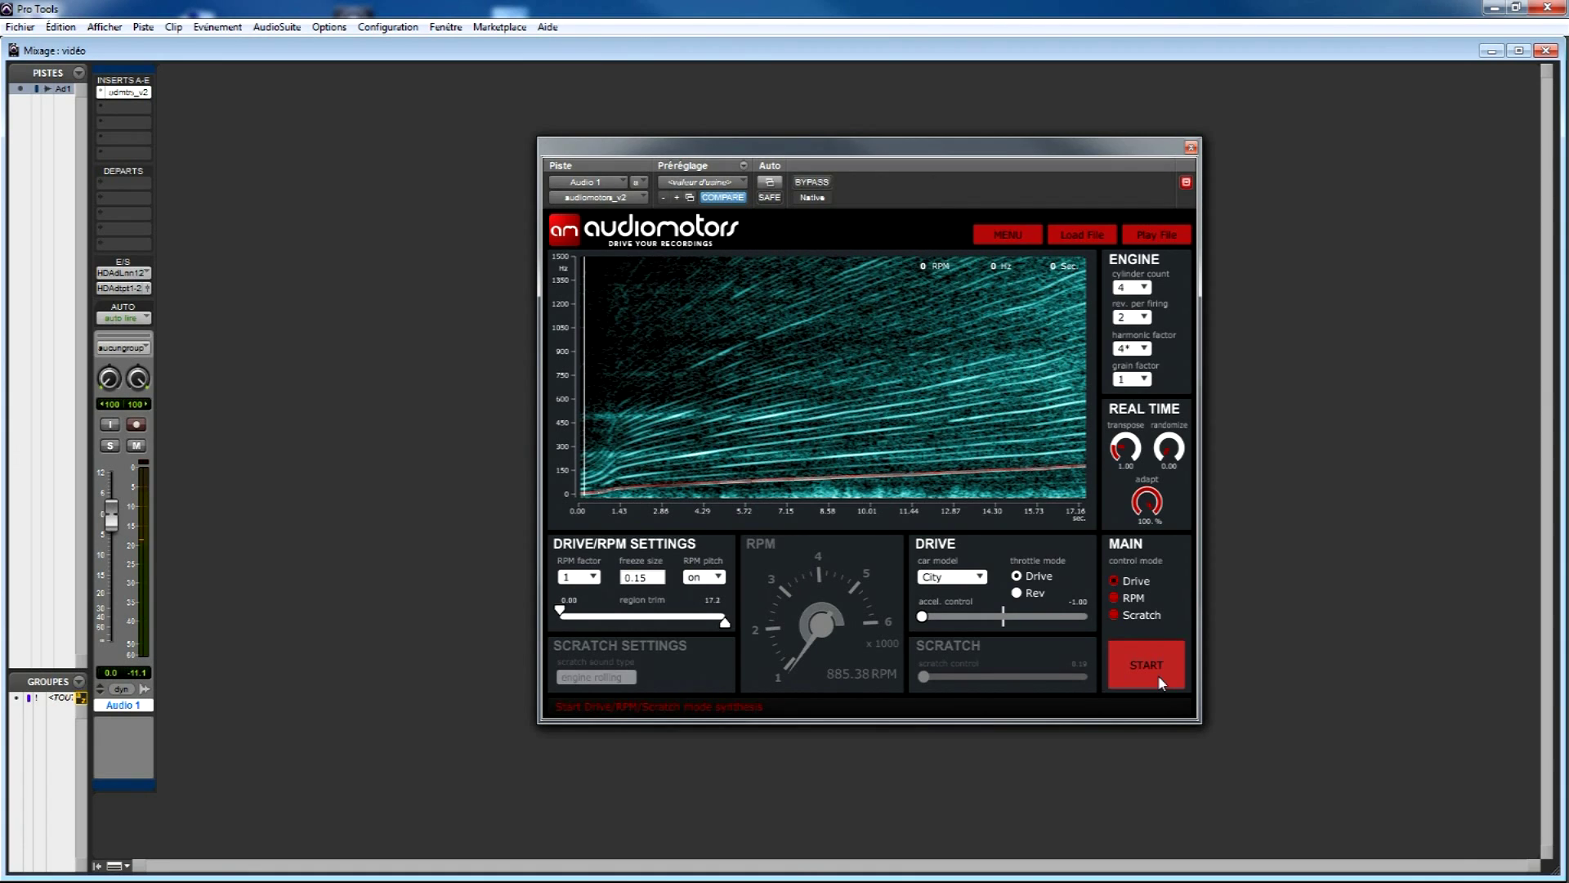
pyautogui.click(1160, 683)
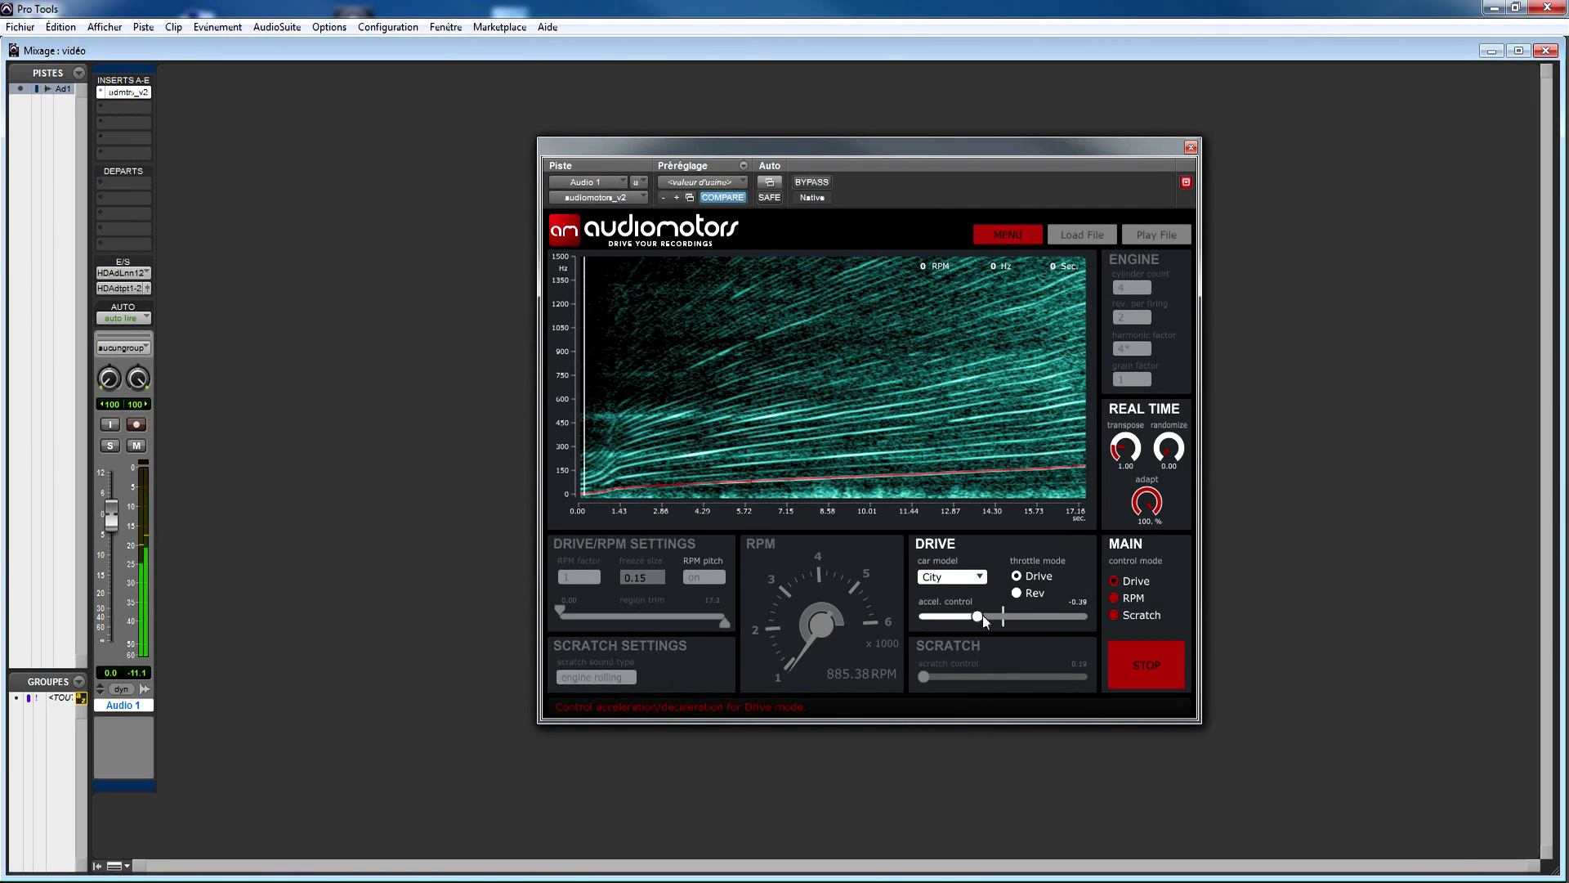
pyautogui.moveTo(978, 616); pyautogui.dragTo(1058, 616)
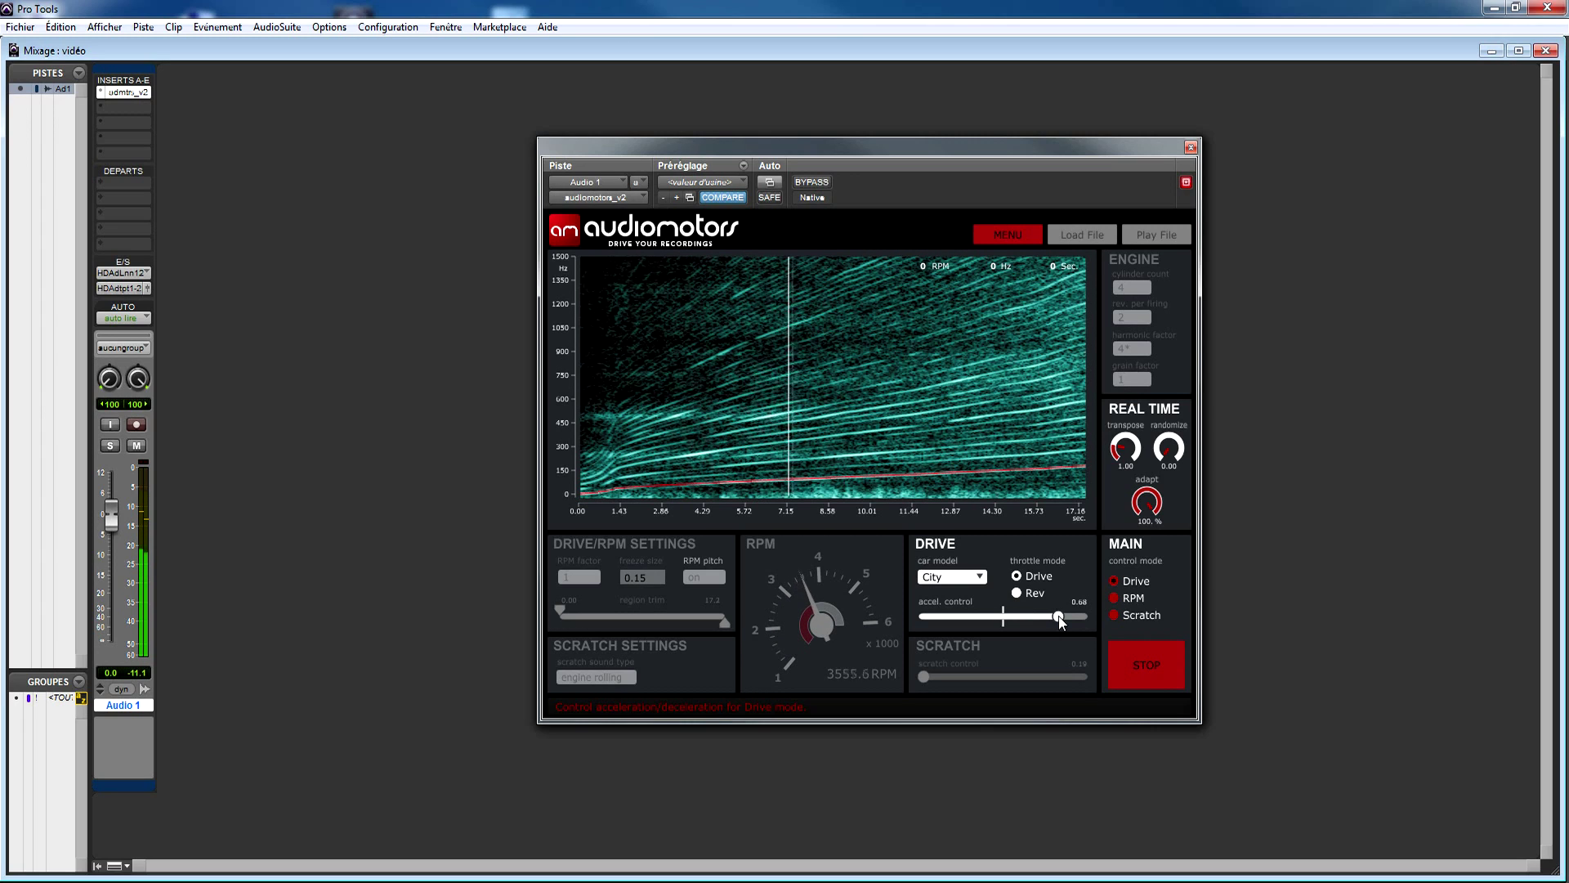
pyautogui.moveTo(1060, 622); pyautogui.dragTo(827, 629)
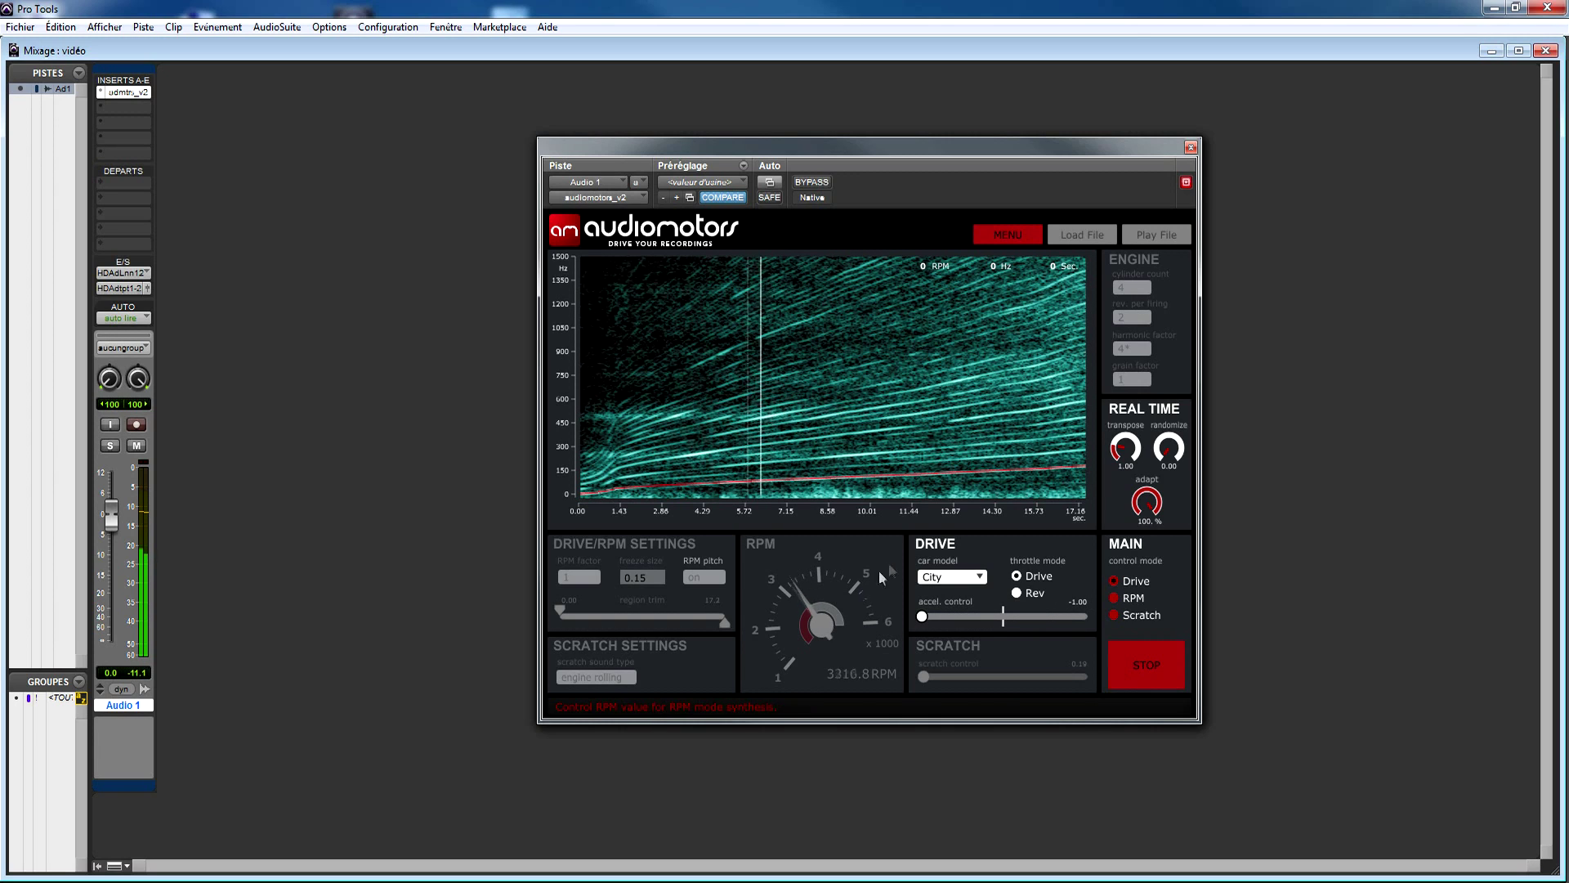
# Switch to the Formula 1 car model, rev to 0.70, then ease to about 0.33
pyautogui.click(977, 577)
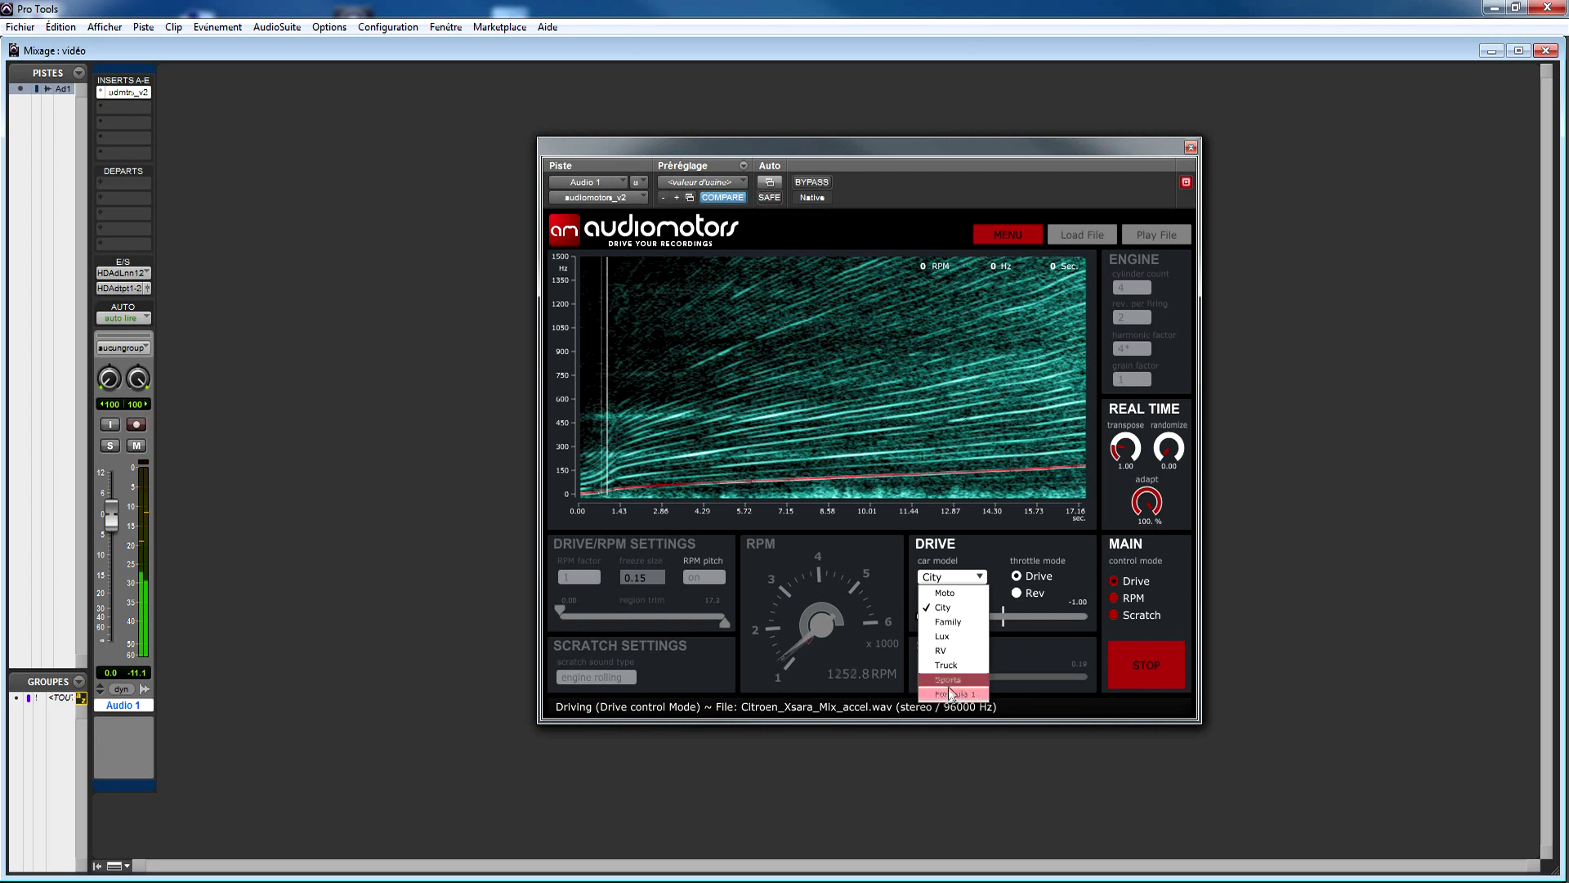
pyautogui.click(951, 693)
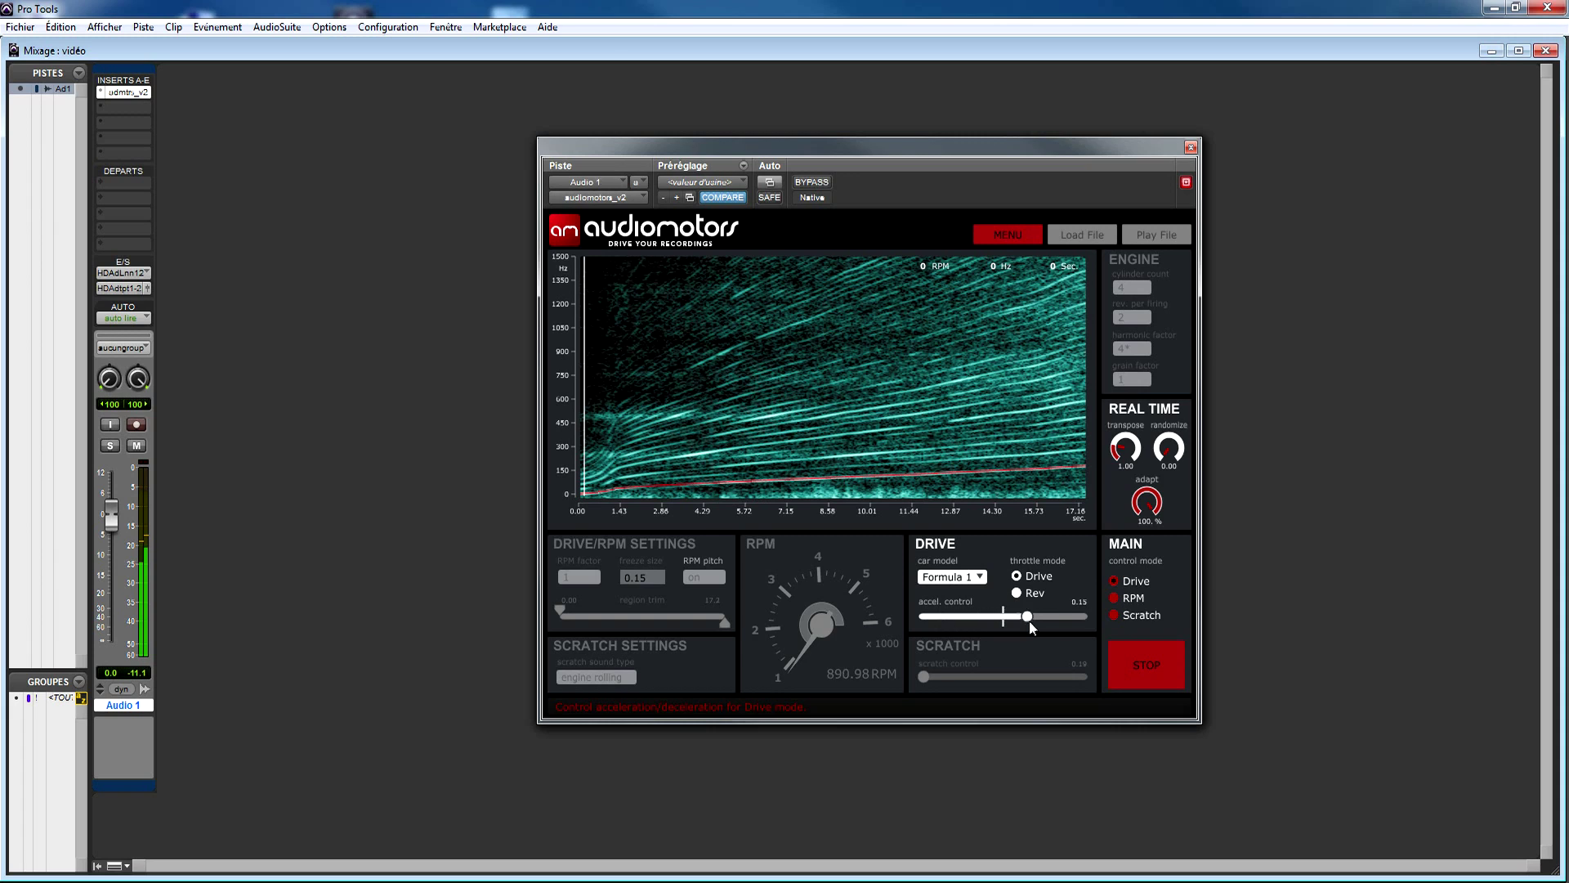
pyautogui.moveTo(1028, 620); pyautogui.dragTo(1061, 620)
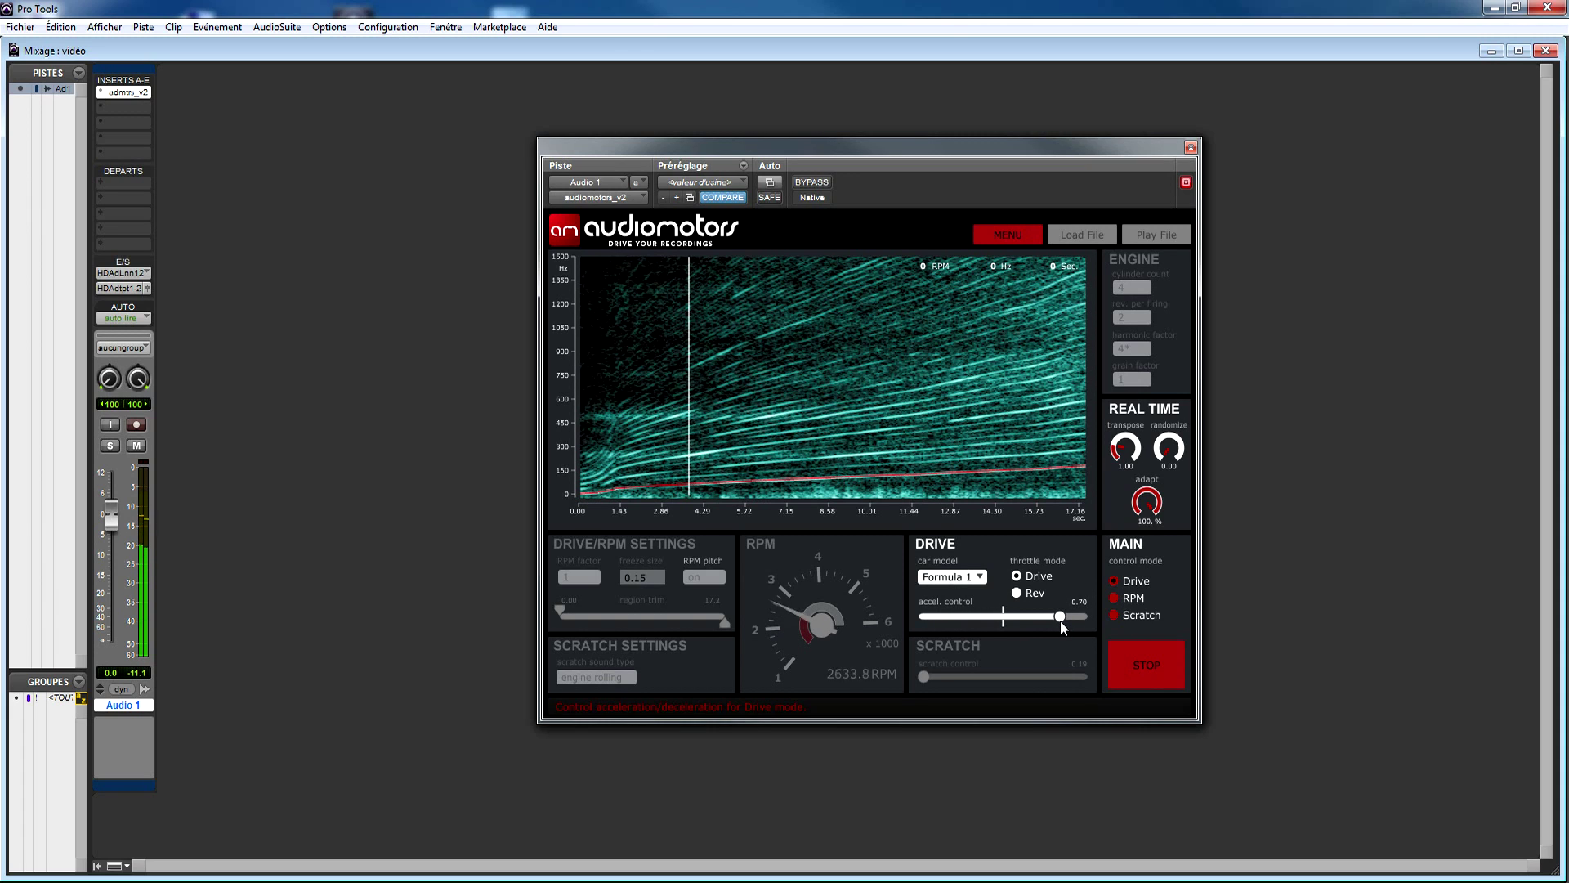
pyautogui.moveTo(1061, 620); pyautogui.dragTo(727, 639)
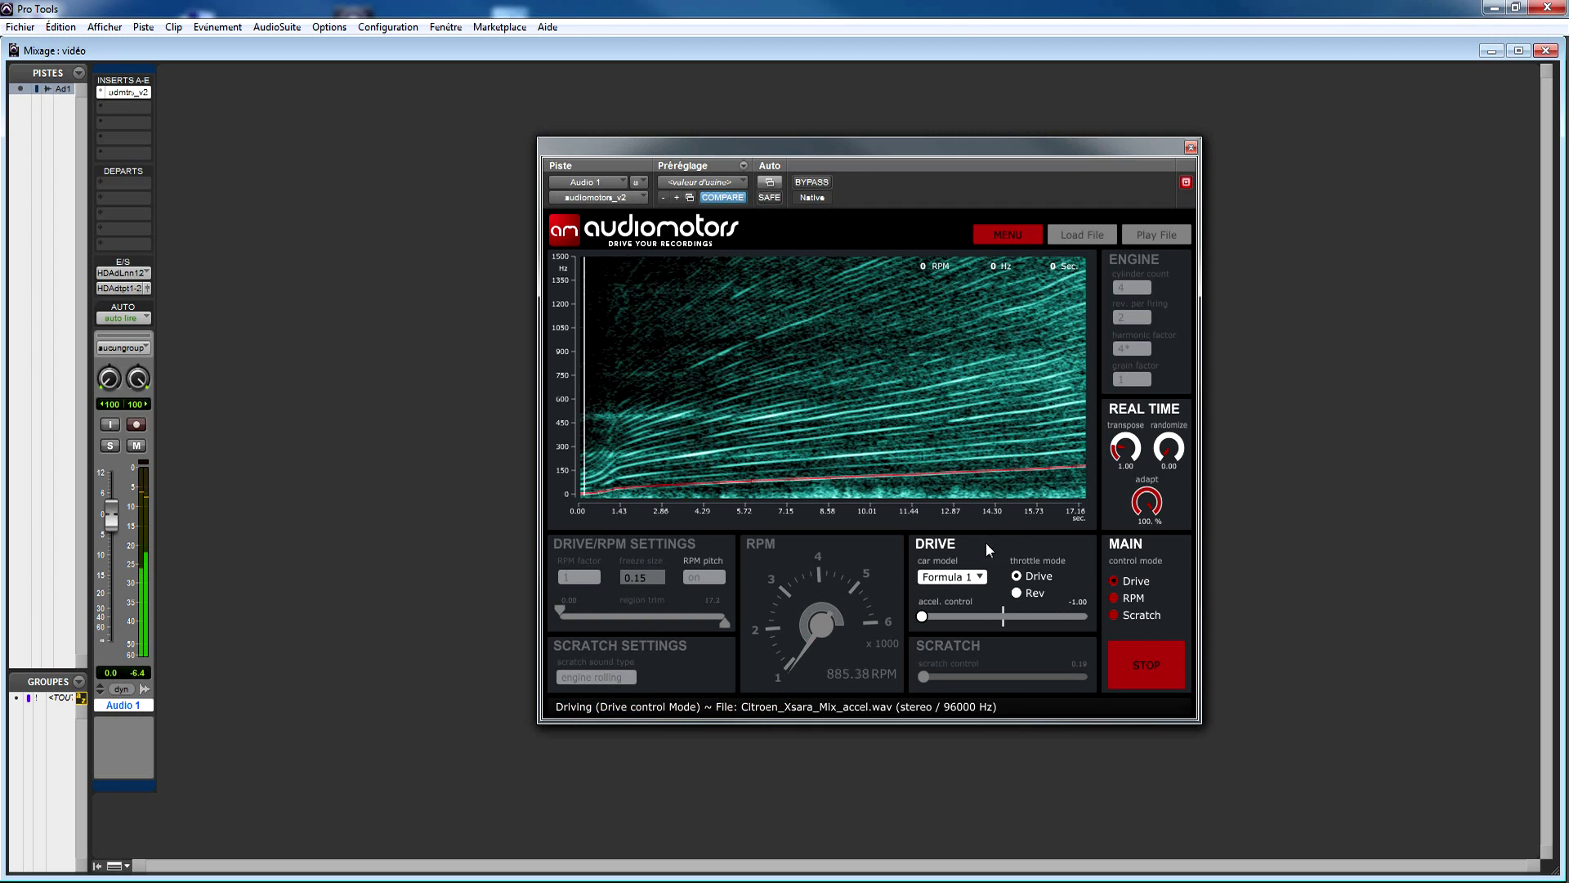
# Choose the City model with Rev throttle, raising acceleration to about 0.39 and easing back
pyautogui.click(977, 576)
pyautogui.click(979, 599)
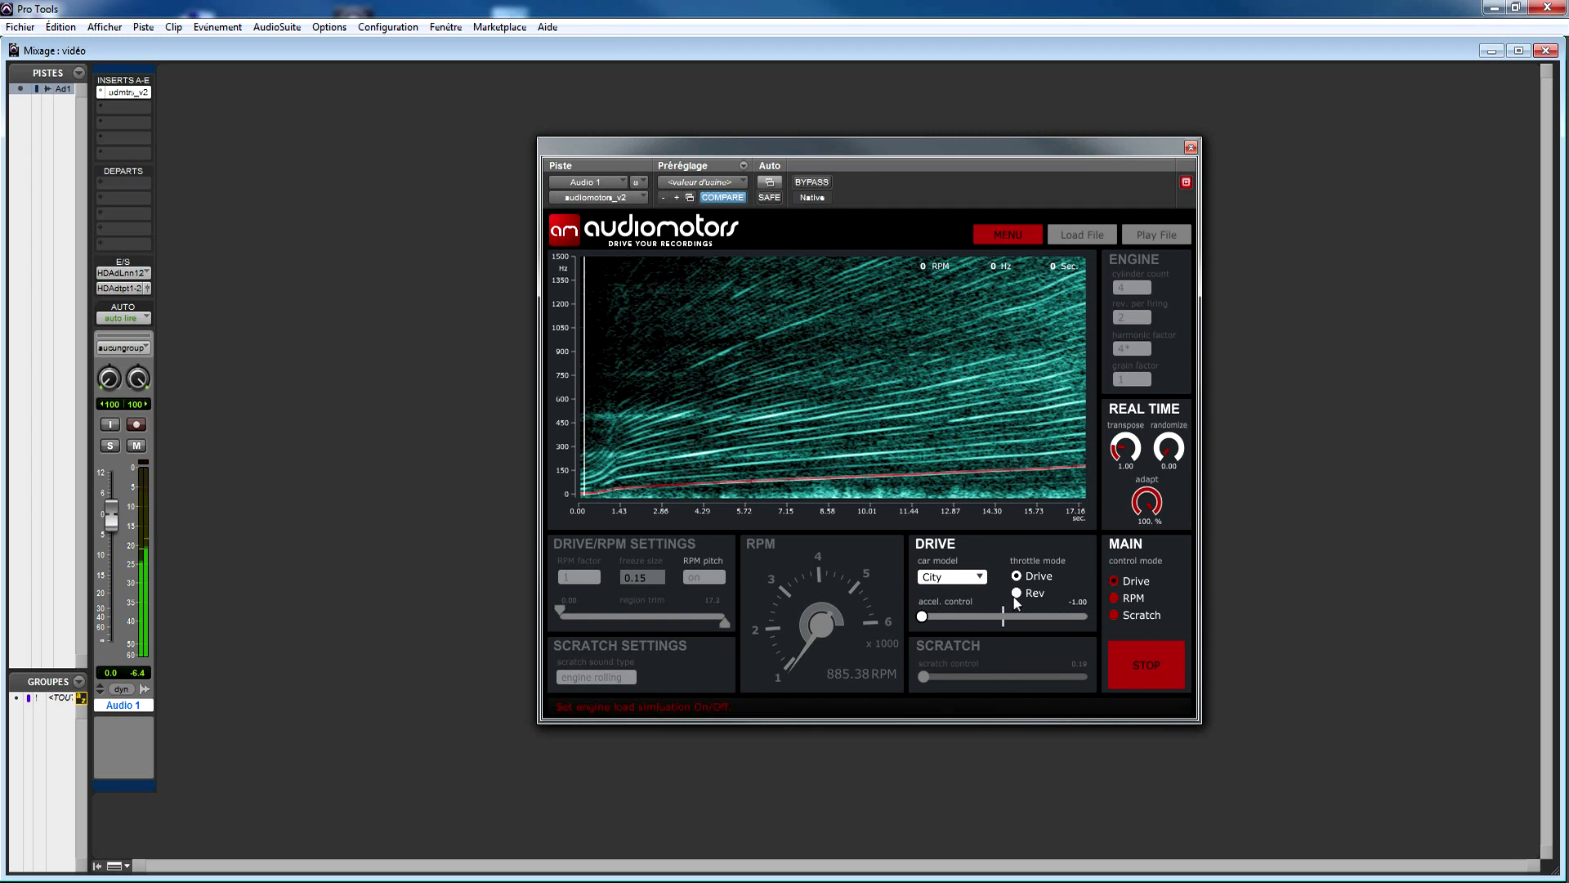
pyautogui.click(1017, 593)
pyautogui.moveTo(924, 617); pyautogui.dragTo(1033, 621)
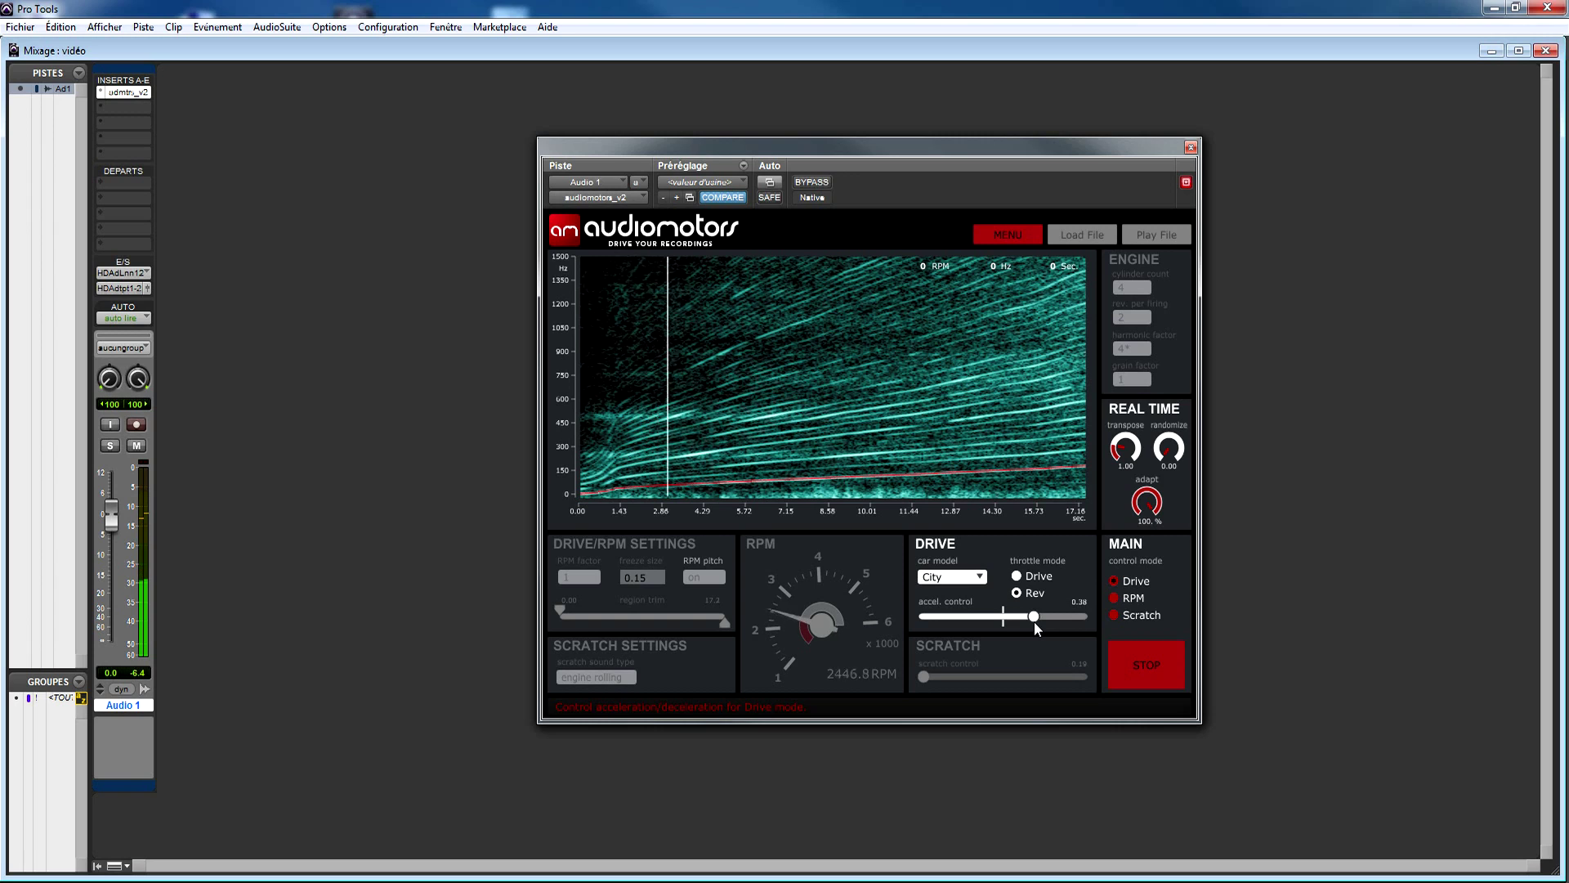
pyautogui.moveTo(1033, 621); pyautogui.dragTo(854, 619)
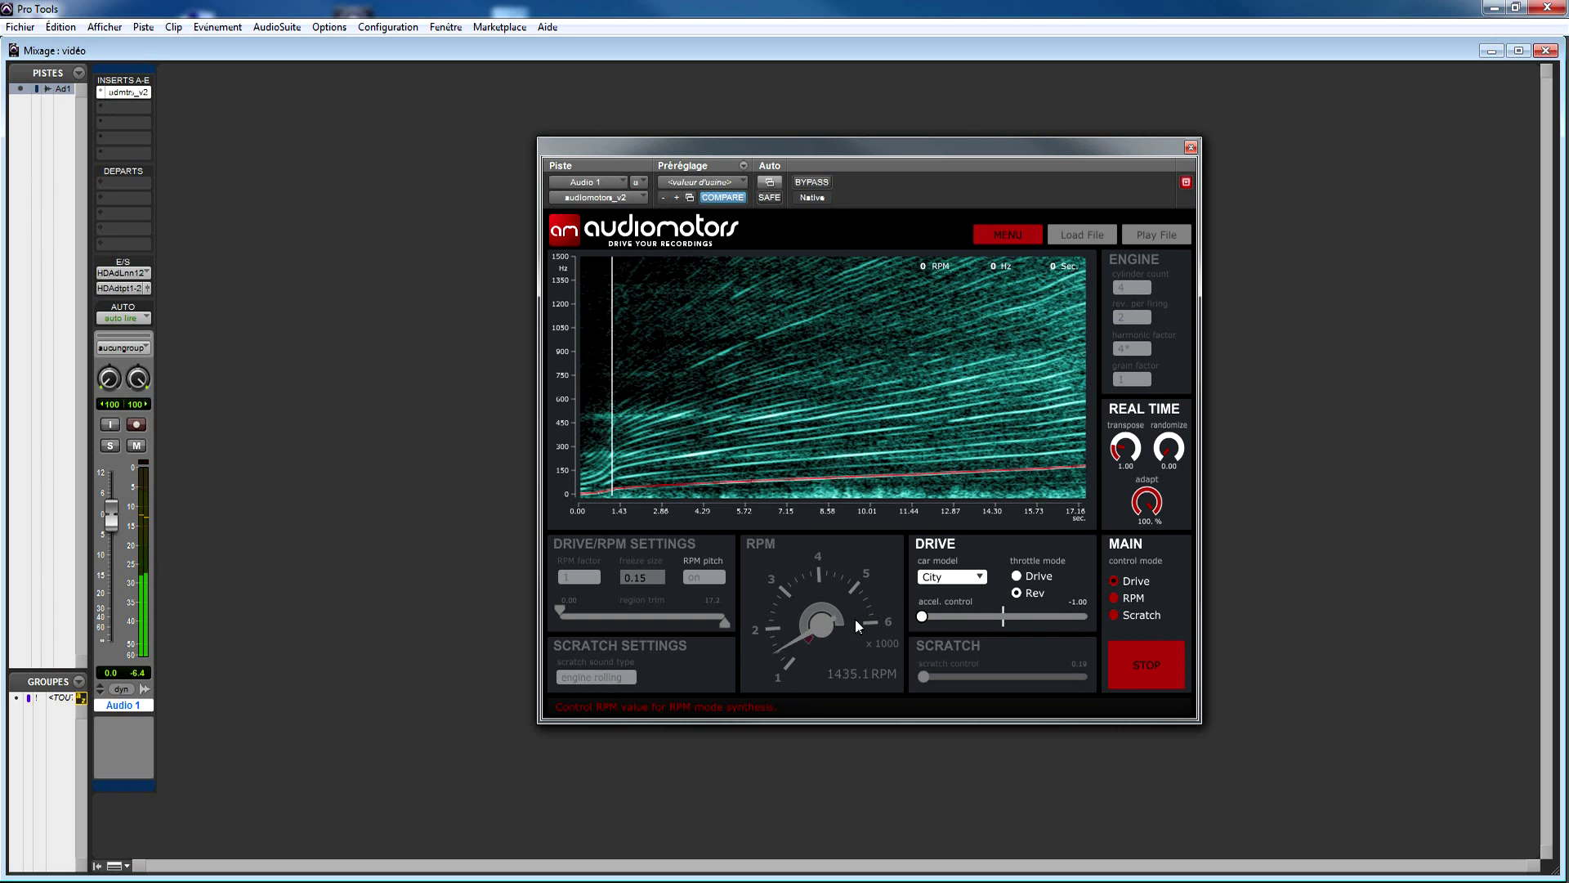
# Reselect the Formula 1 model and push the acceleration to 0.47
pyautogui.click(981, 582)
pyautogui.click(931, 636)
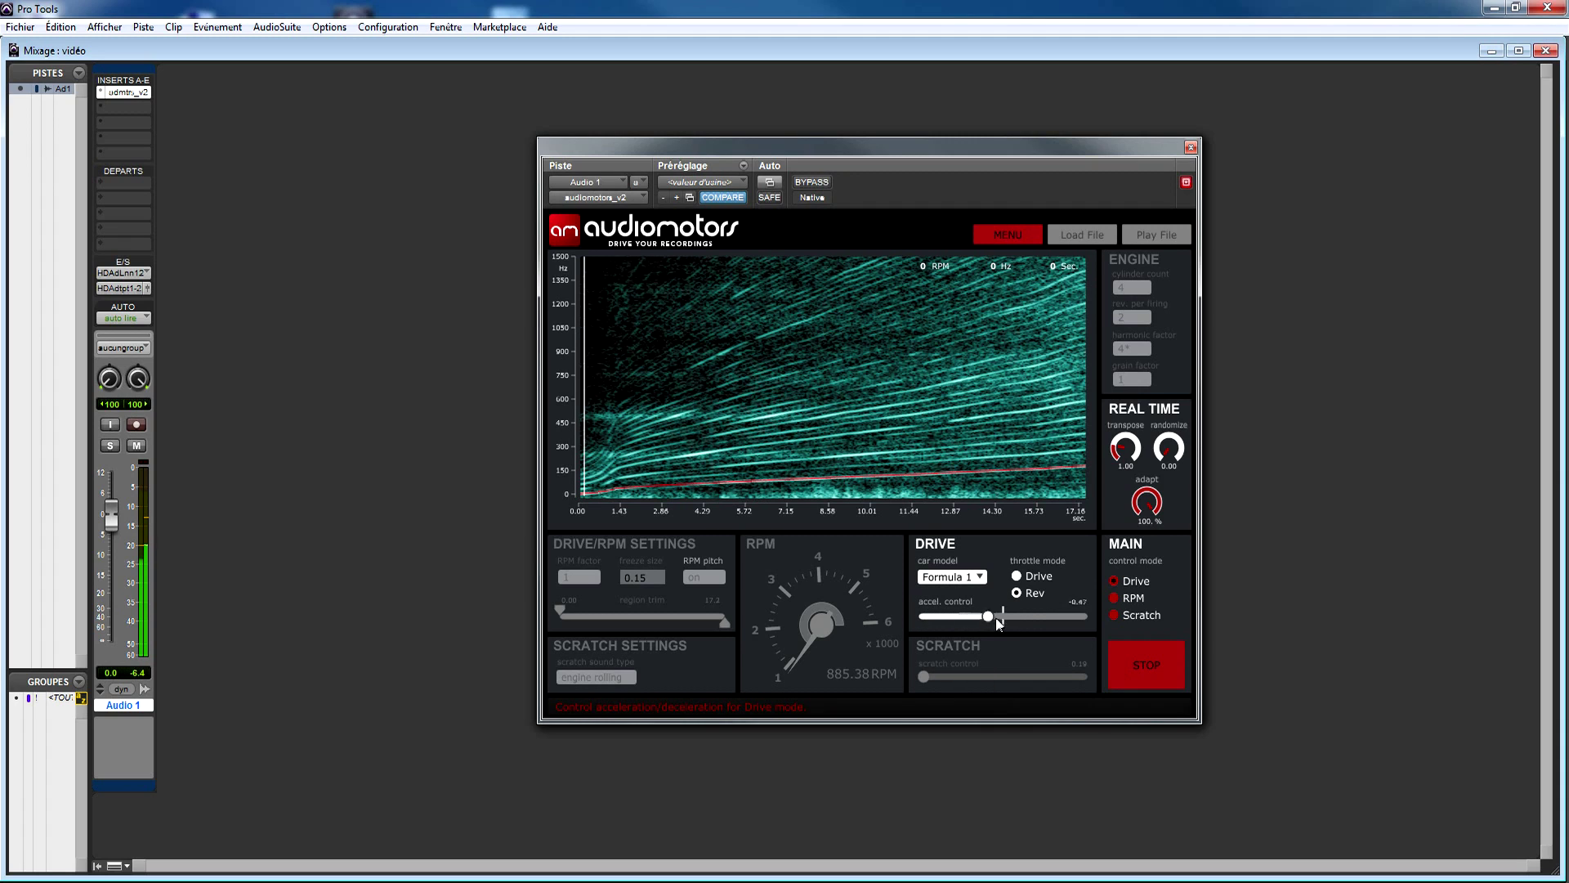
pyautogui.moveTo(997, 621); pyautogui.dragTo(915, 639)
# Restart synthesis in RPM mode and raise the engine to about 3164 RPM
pyautogui.click(1135, 675)
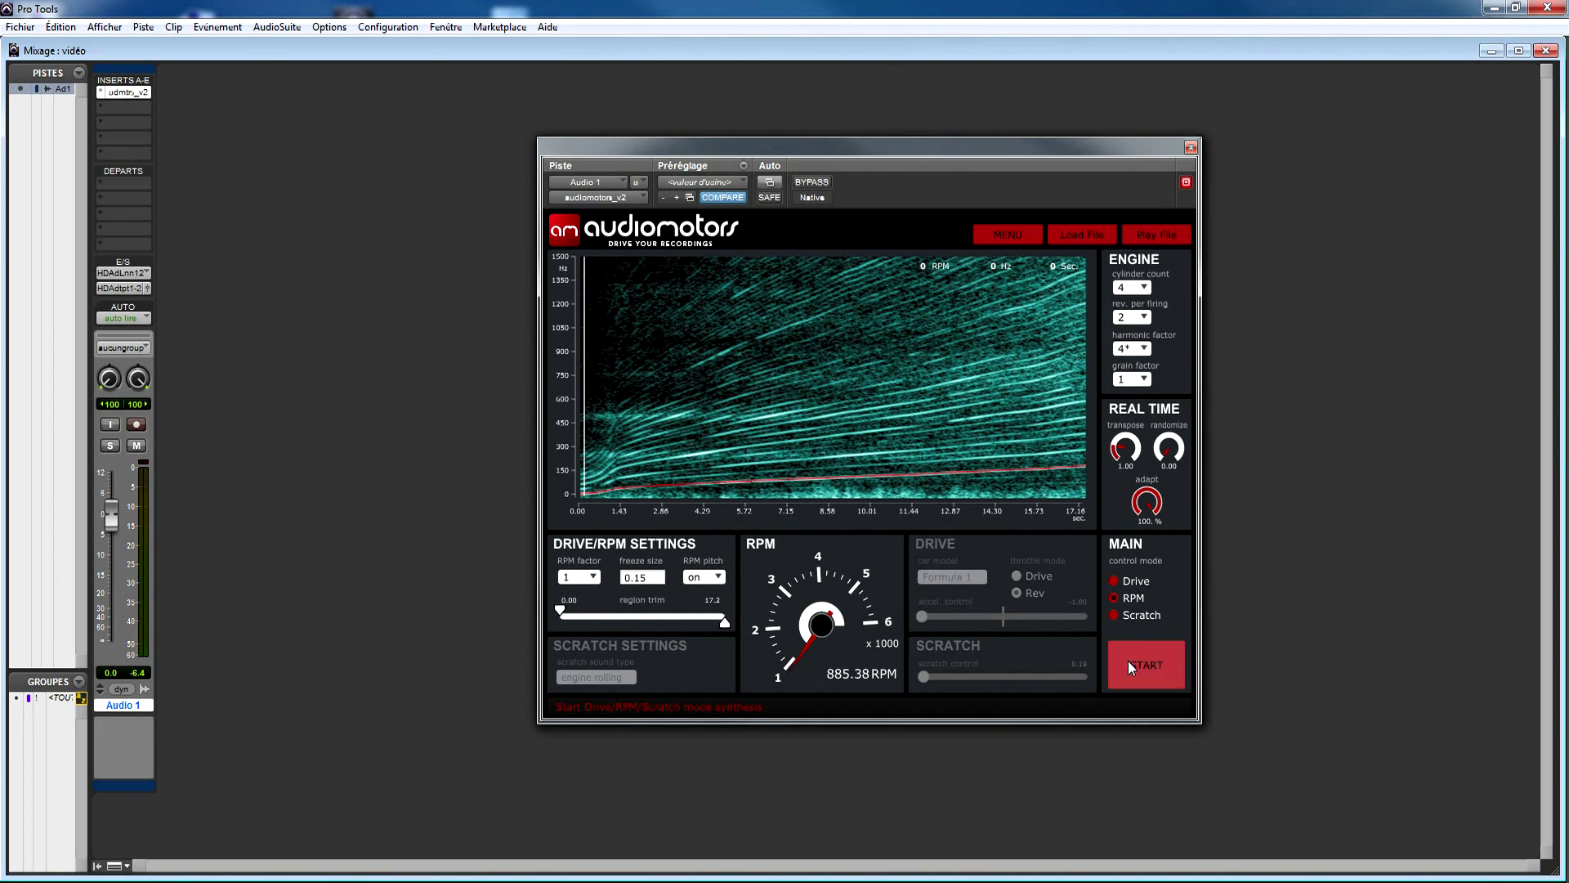
pyautogui.click(1131, 667)
pyautogui.moveTo(807, 636)
pyautogui.mouseDown()
pyautogui.moveTo(831, 489)
pyautogui.moveTo(825, 644)
pyautogui.moveTo(840, 485)
pyautogui.moveTo(847, 649)
pyautogui.mouseUp()
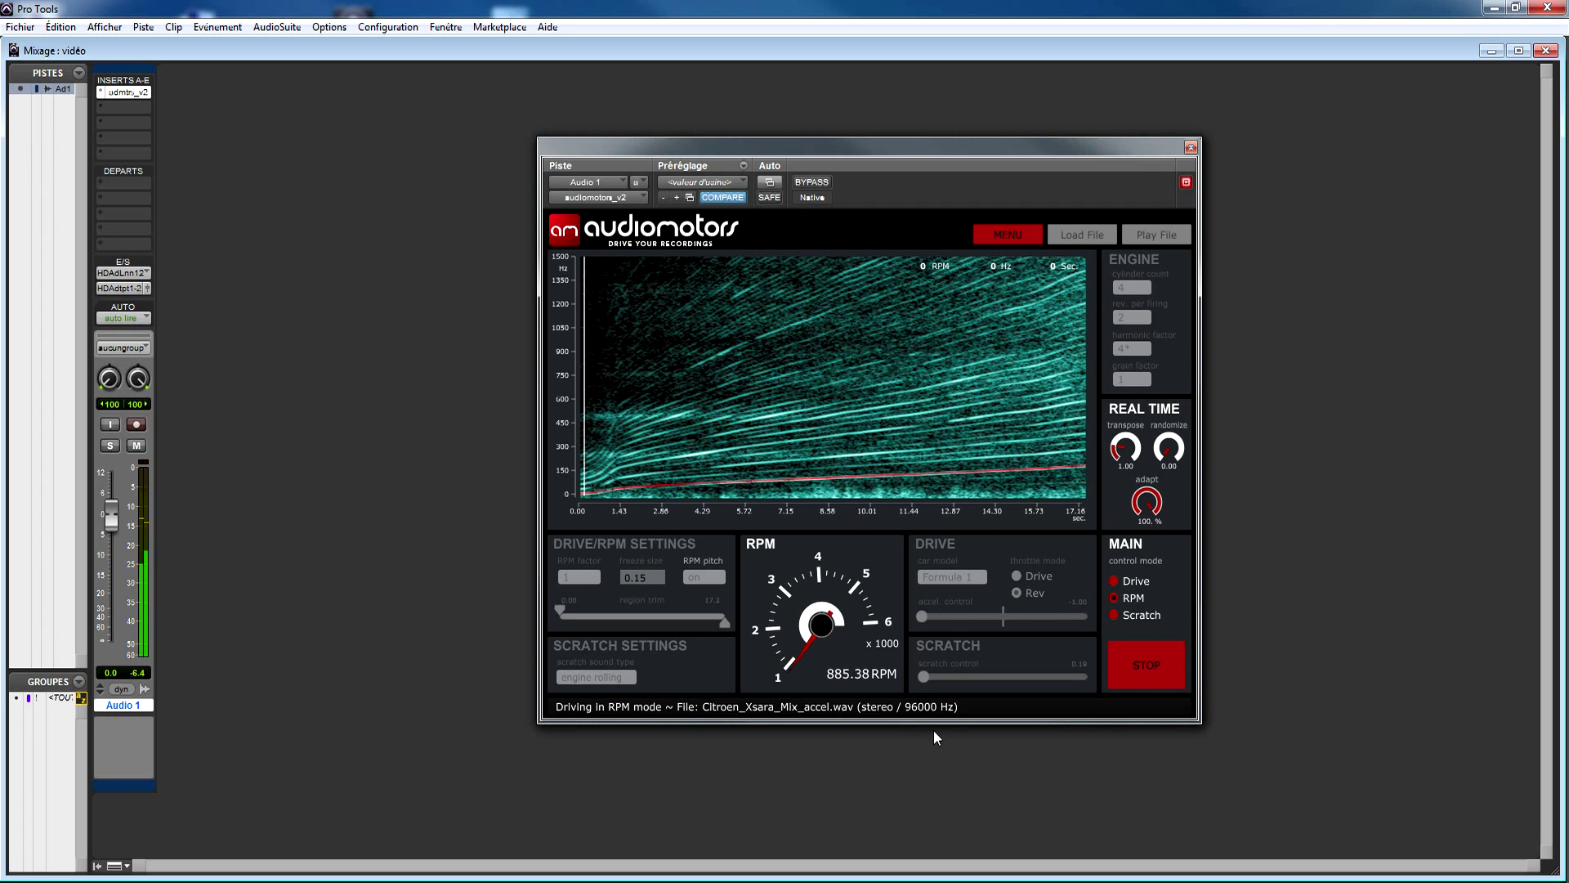
# Stop the Audiomotors engine synthesis
pyautogui.click(1136, 679)
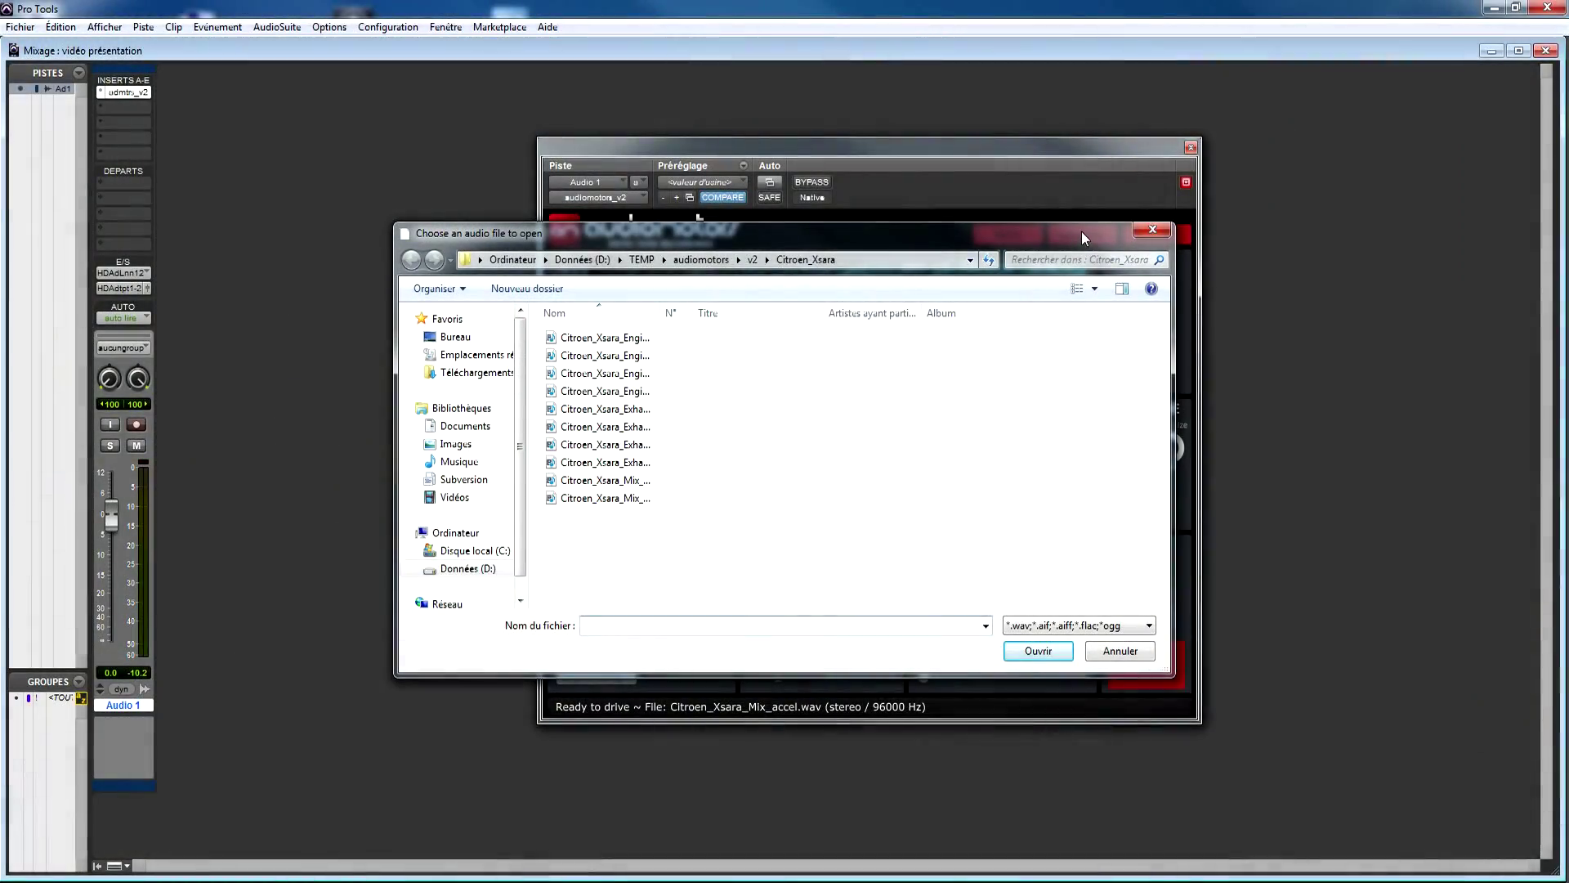
# Load X00026S4.st.wav from the audiomotors folder into the plug-in
pyautogui.click(702, 260)
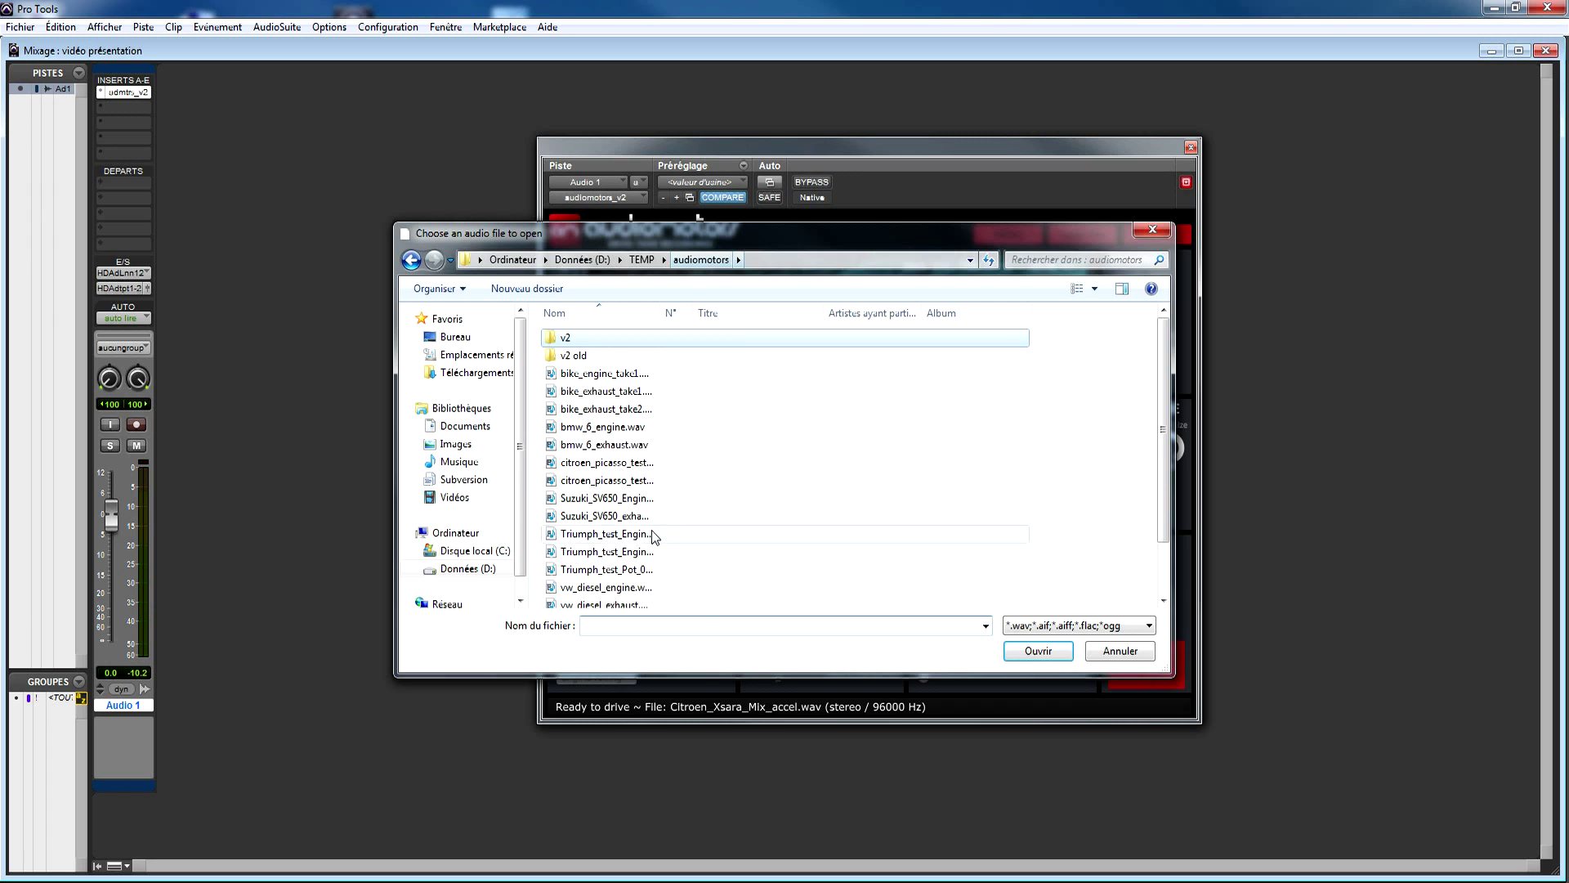
pyautogui.scroll(-3, 605, 490)
pyautogui.doubleClick(611, 594)
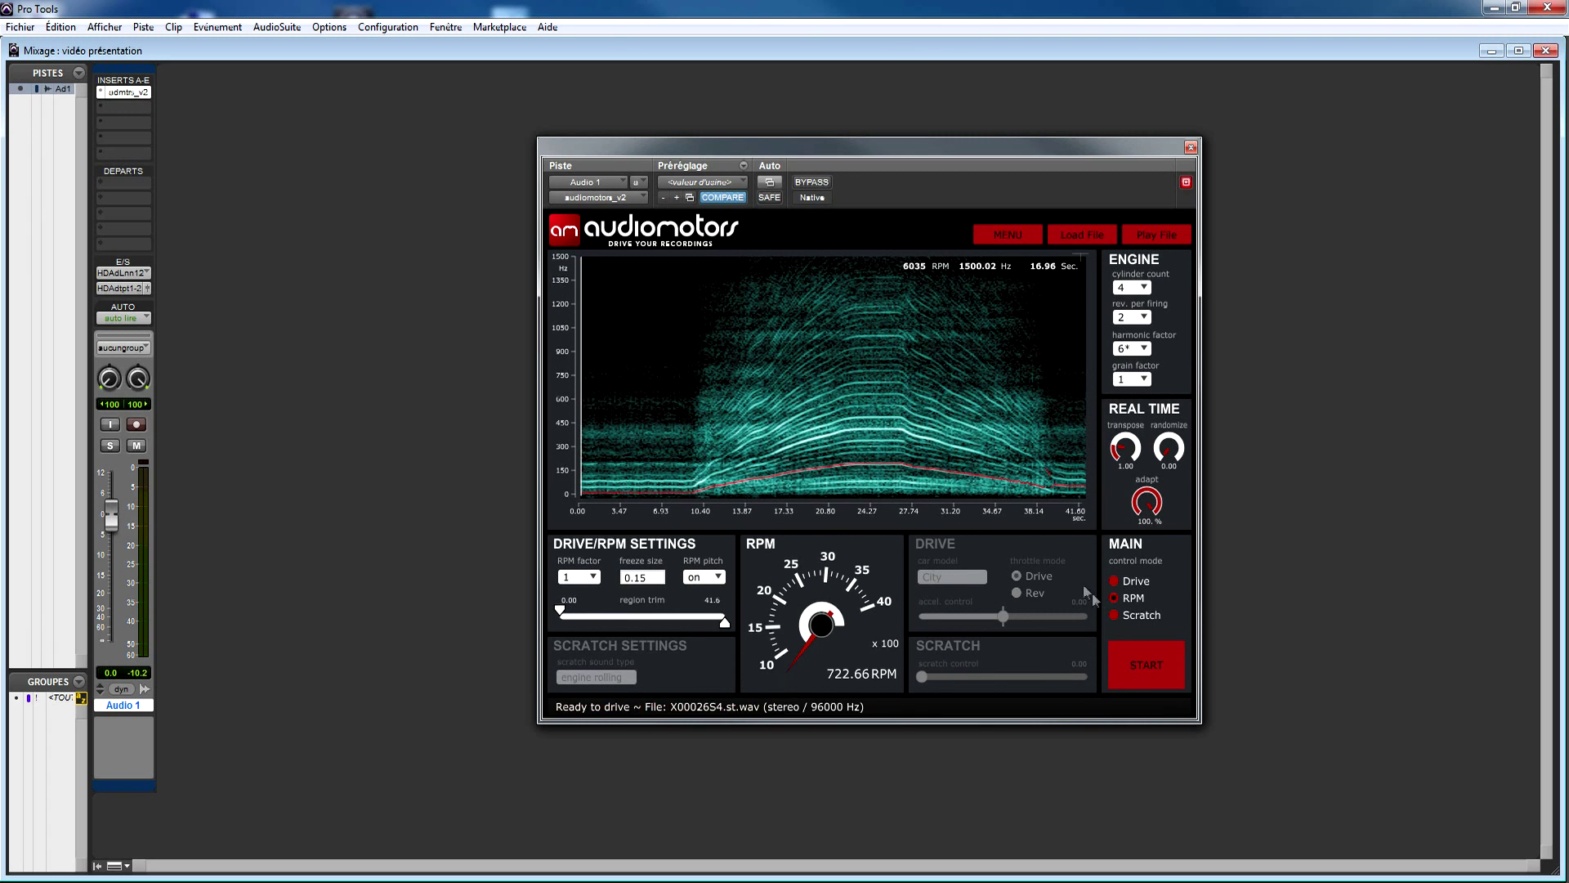
# Play it in RPM mode, raising revs to about 2012, then stop synthesis
pyautogui.click(1141, 675)
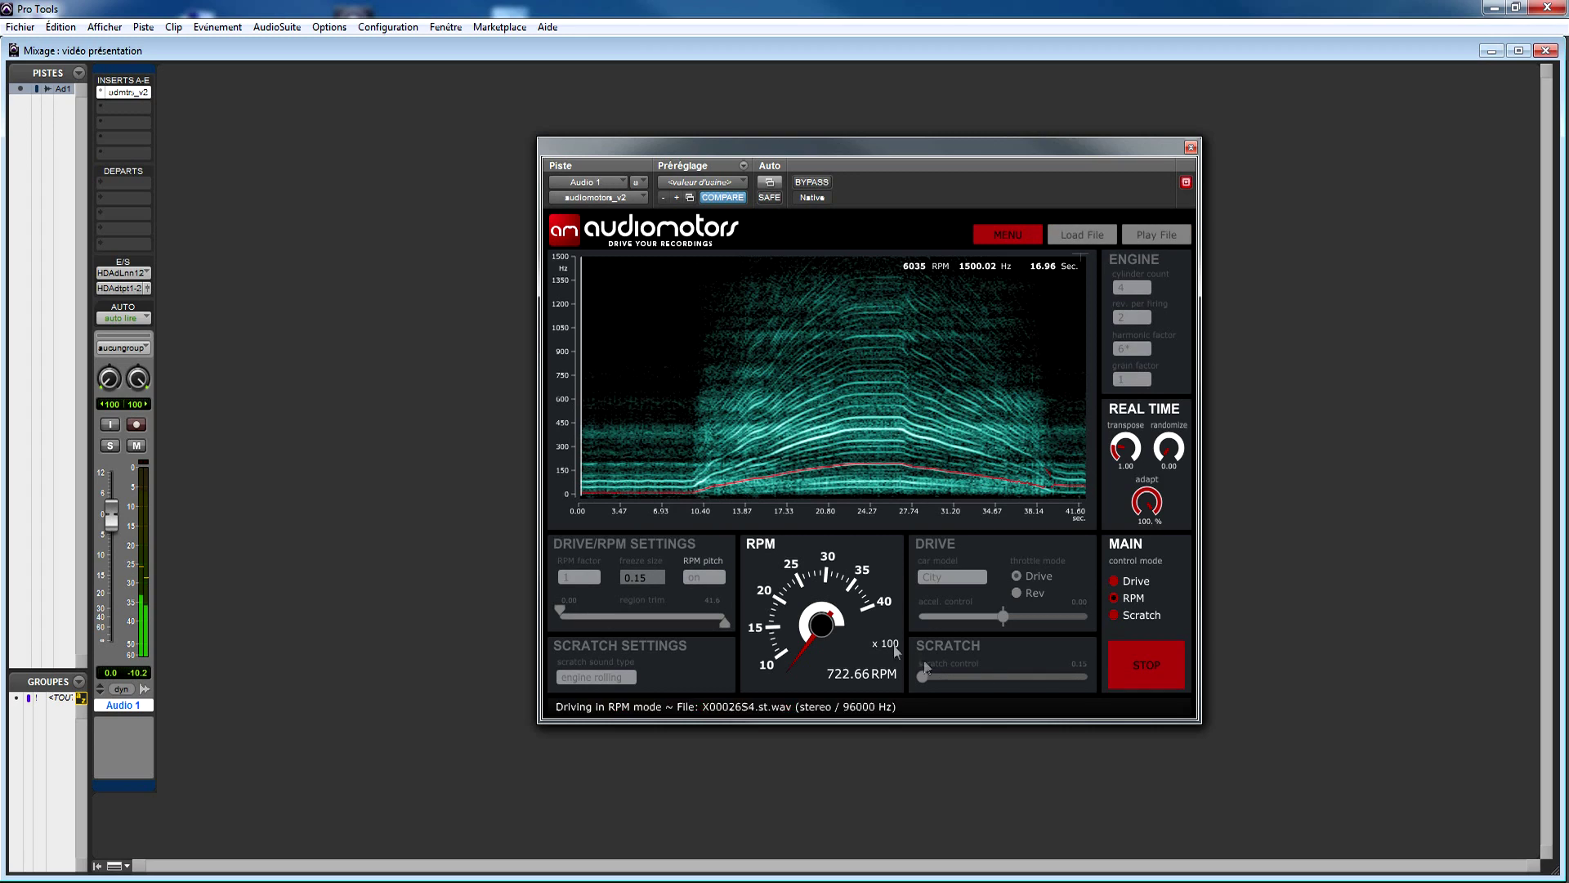
pyautogui.moveTo(817, 615); pyautogui.dragTo(835, 675)
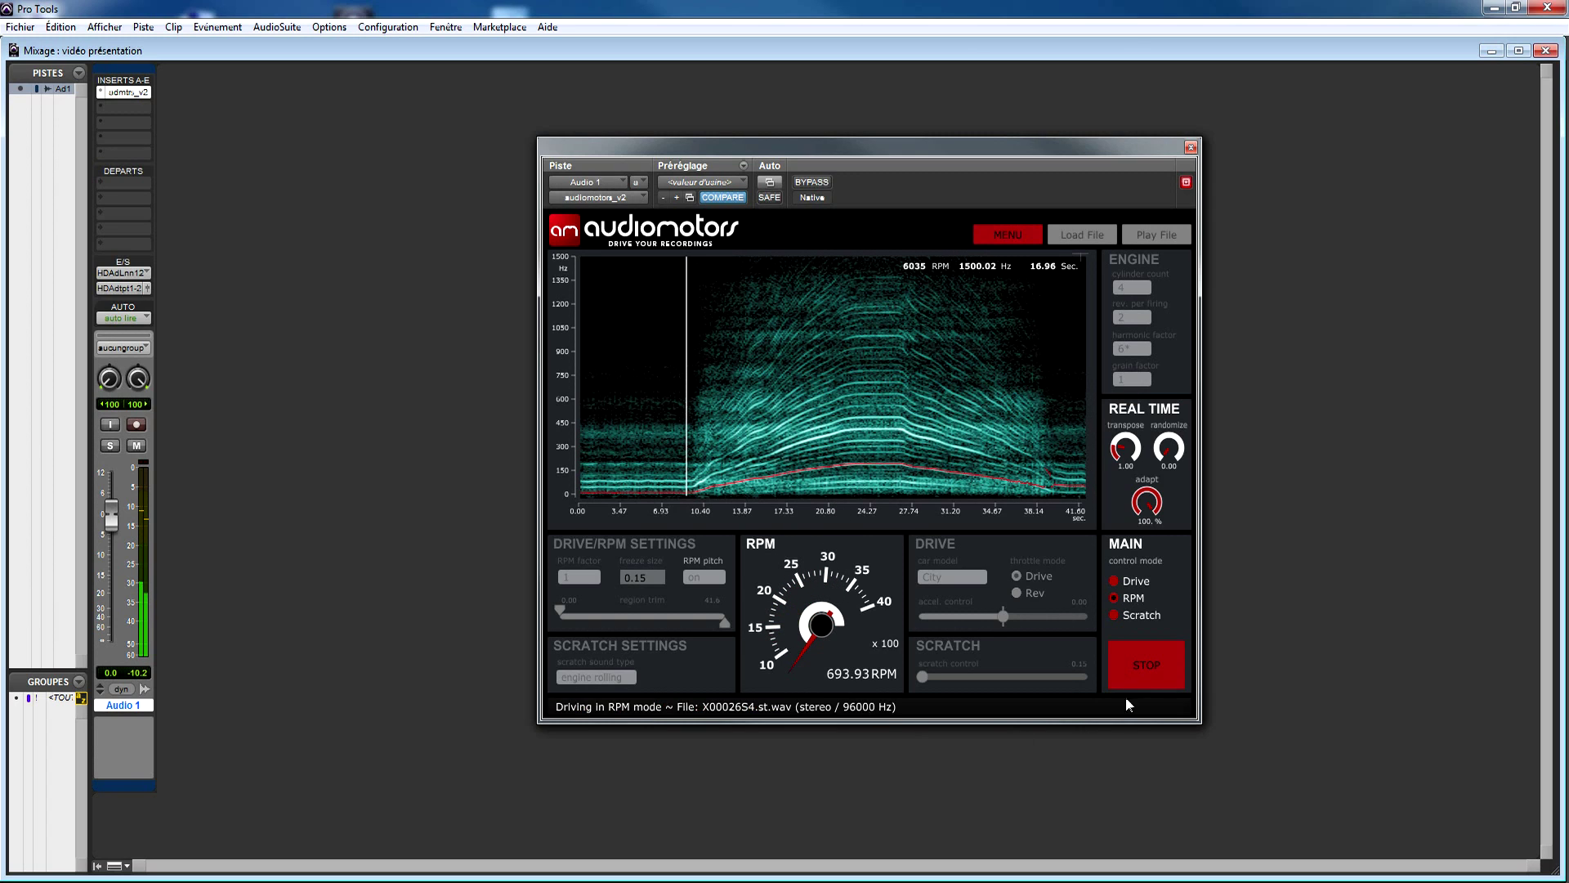
pyautogui.click(1147, 664)
# Trim the region to 8.71–22.6 s, restart, and rev the engine to about 2394 RPM
pyautogui.moveTo(560, 612); pyautogui.dragTo(596, 611)
pyautogui.moveTo(727, 624); pyautogui.dragTo(649, 627)
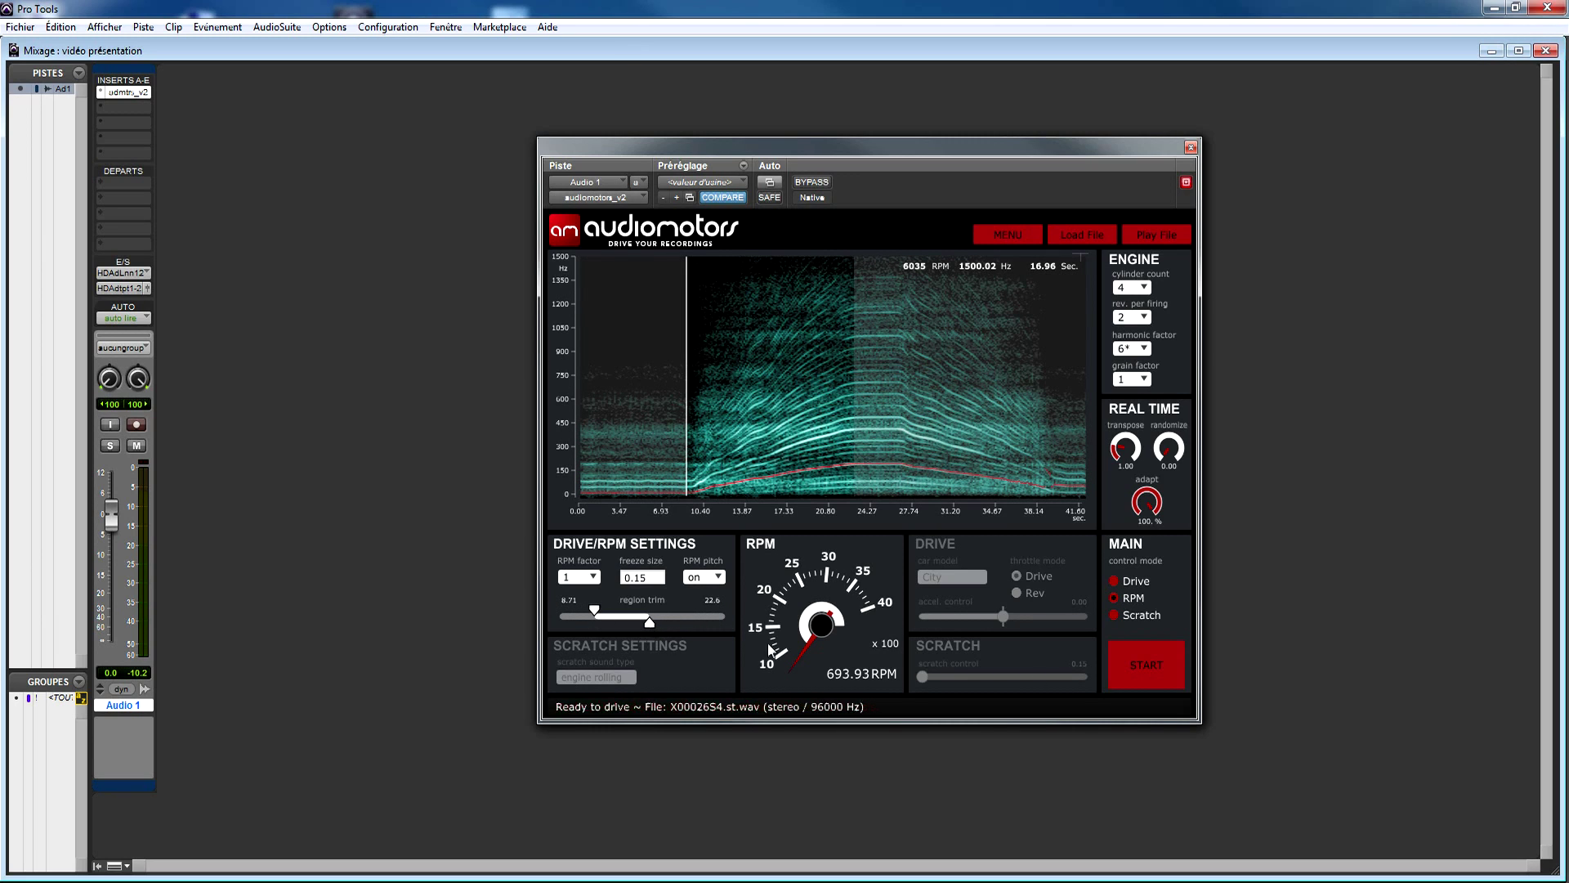
pyautogui.click(1146, 665)
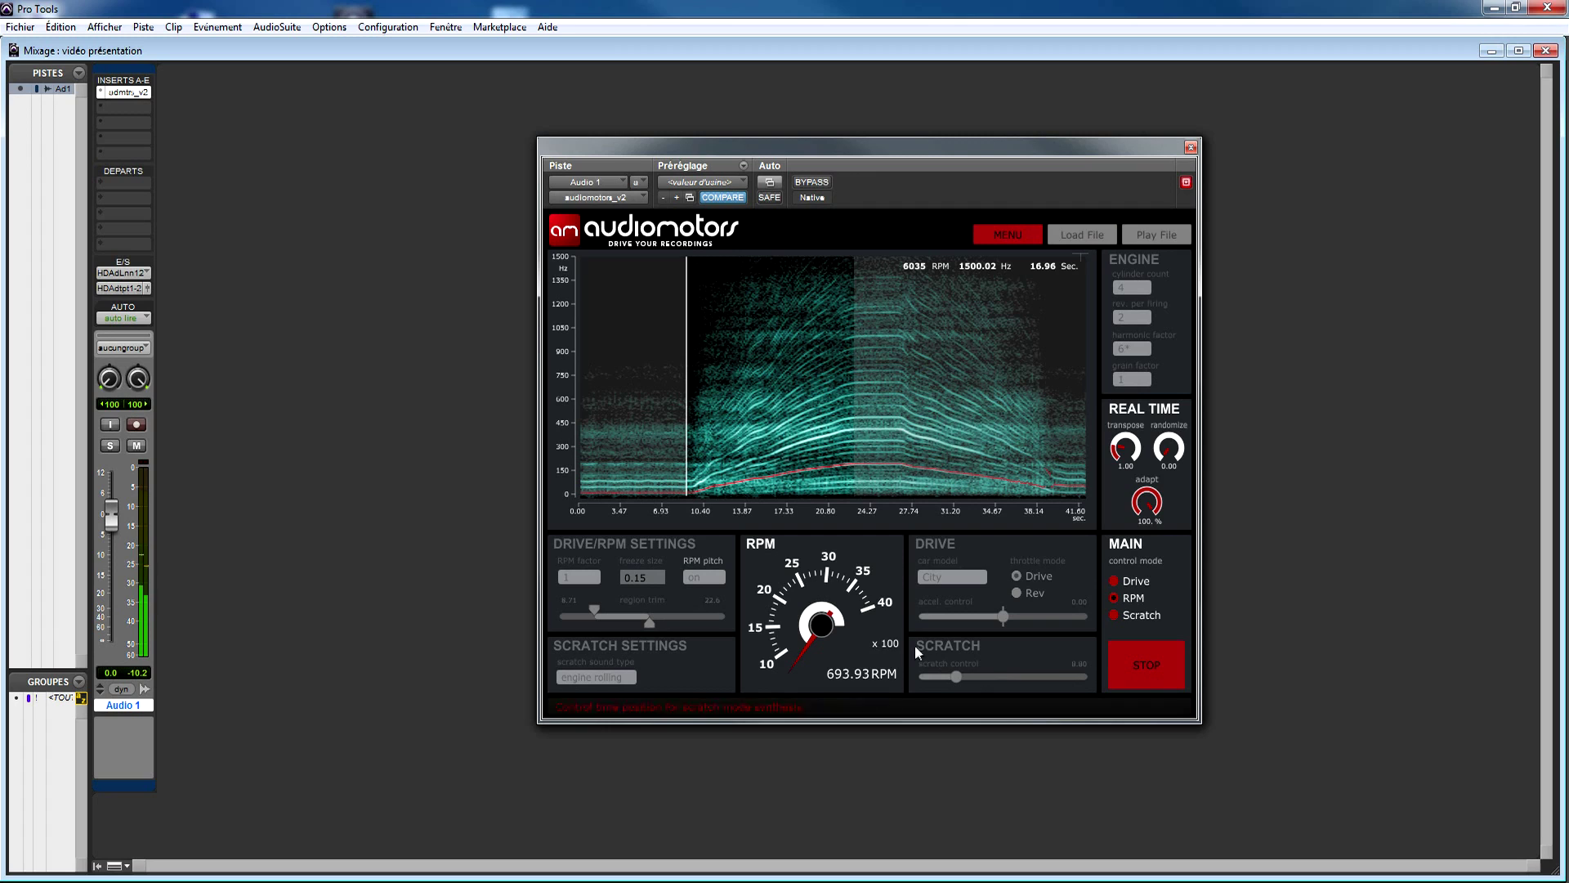
pyautogui.click(833, 603)
pyautogui.moveTo(833, 603)
pyautogui.mouseDown()
pyautogui.moveTo(827, 466)
pyautogui.moveTo(834, 633)
pyautogui.mouseUp()
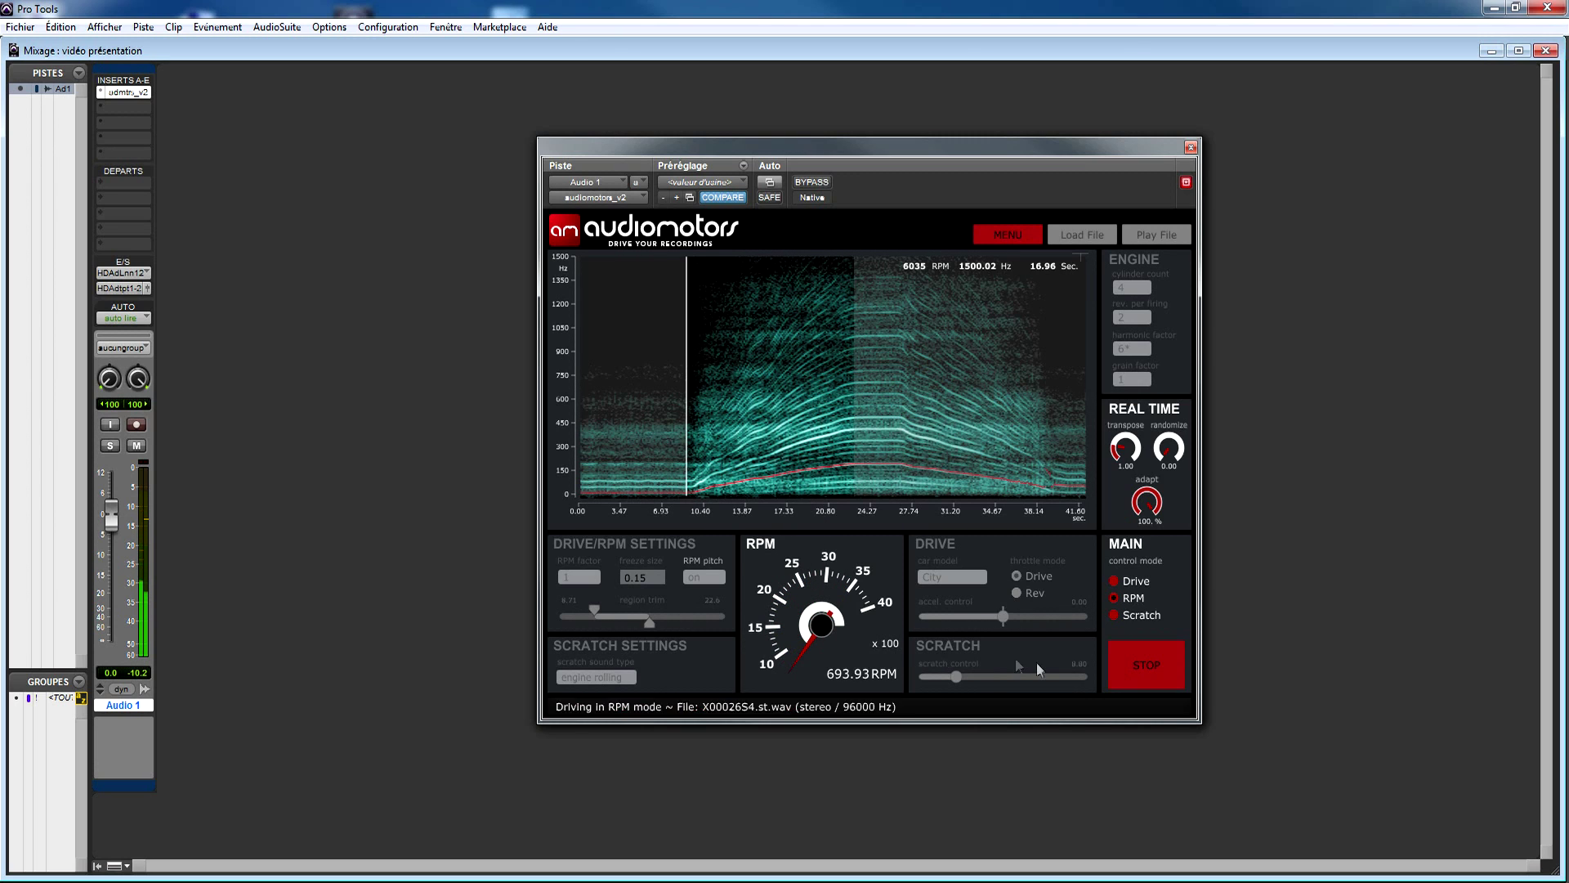
# Switch Audiomotors to Scratch mode, then scrub X00026S4.st.wav back to about 5.02 and stop
pyautogui.click(1115, 673)
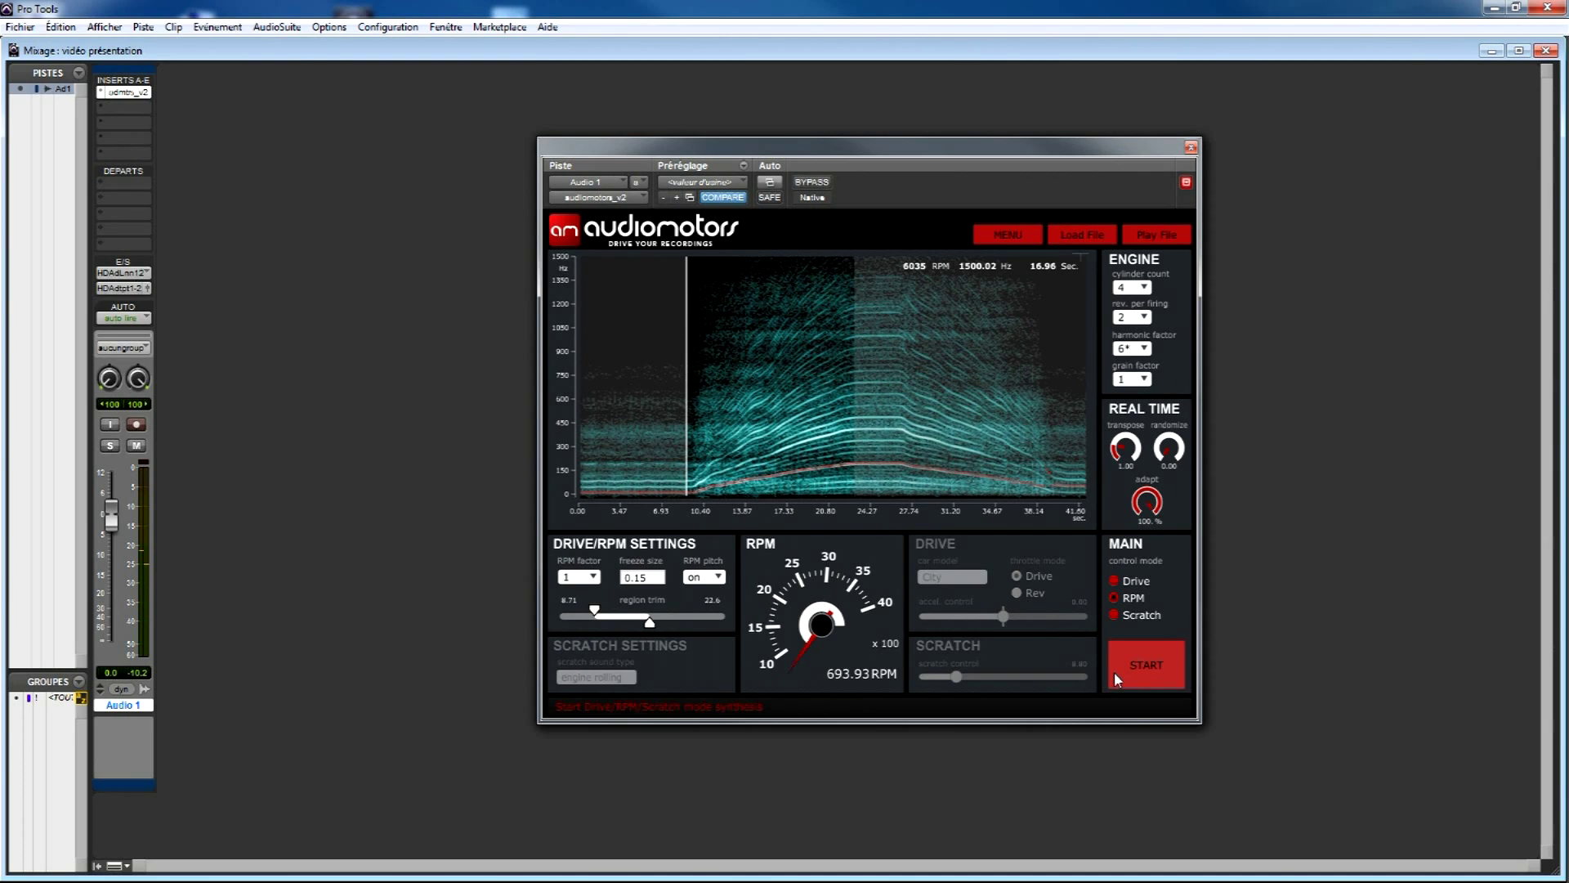
pyautogui.click(1172, 611)
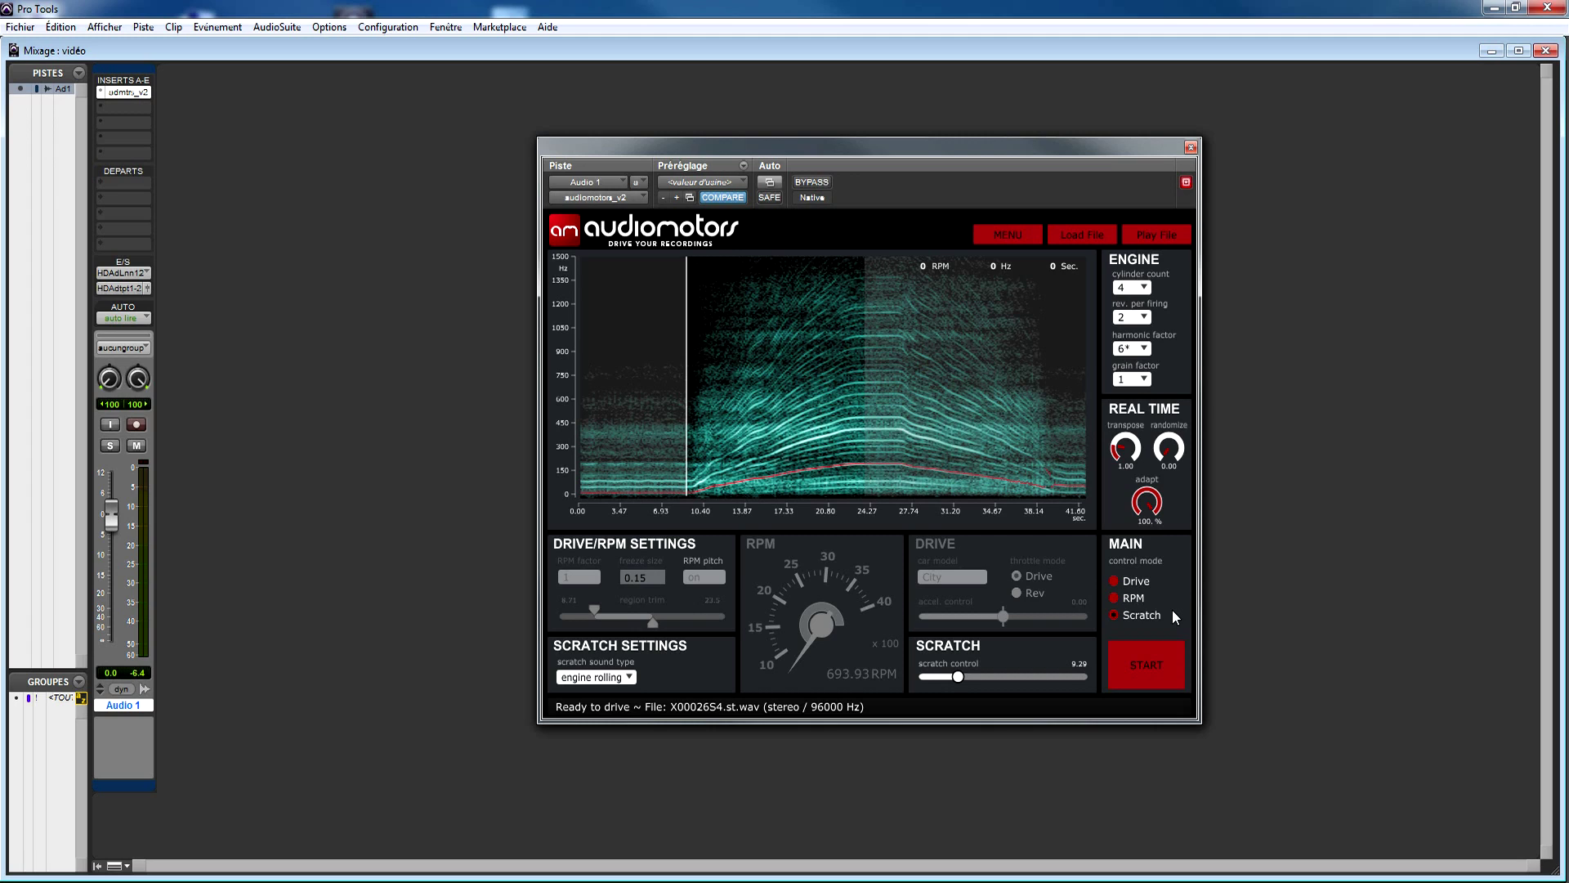
pyautogui.click(1145, 678)
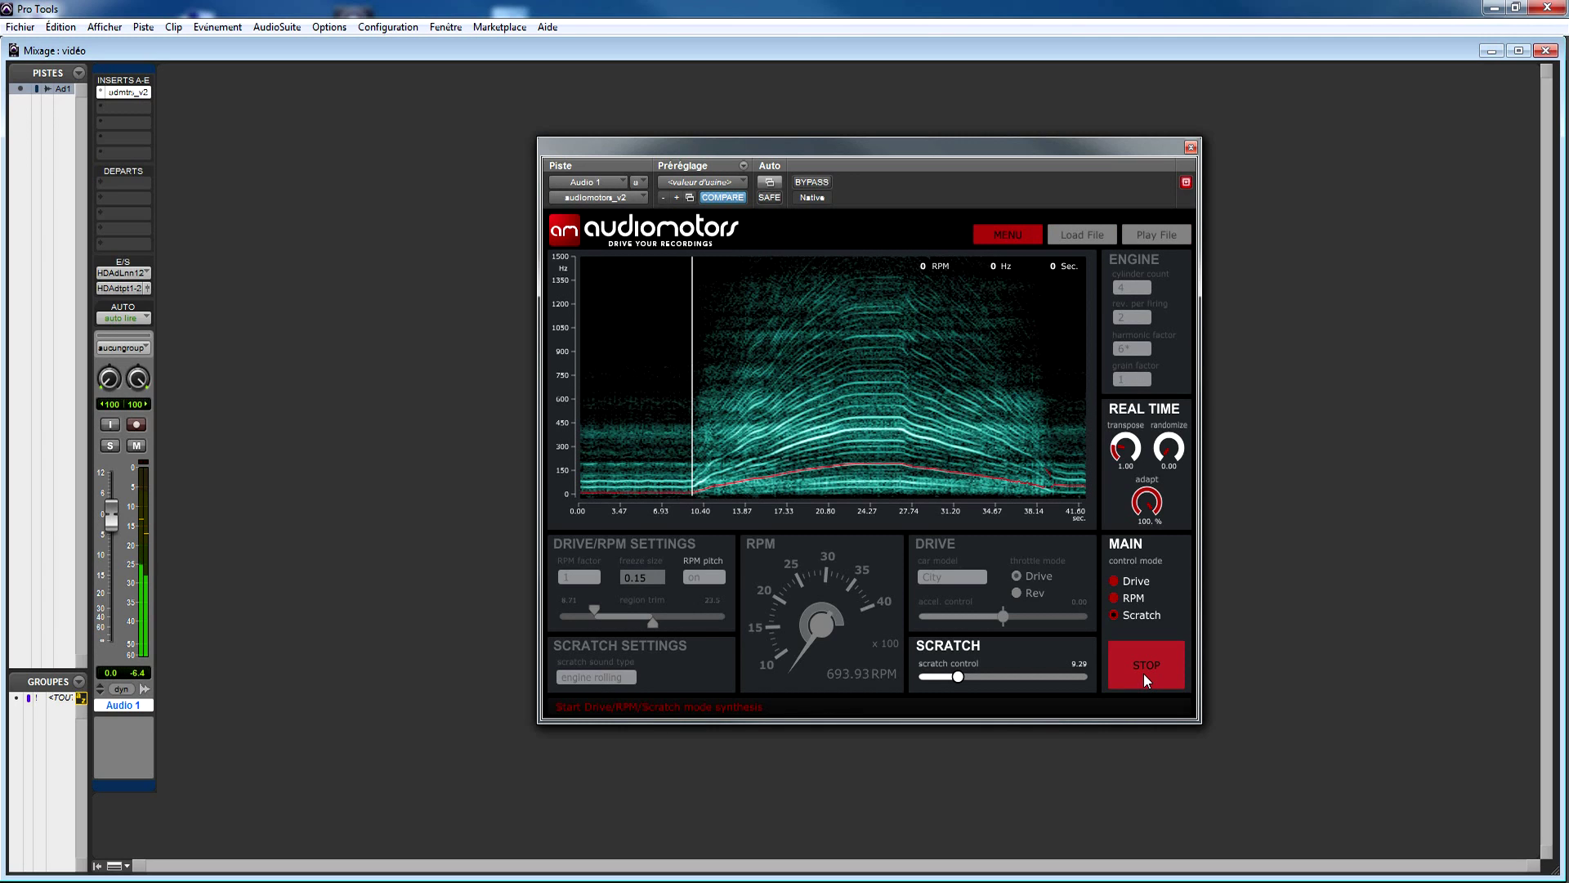
pyautogui.moveTo(962, 677)
pyautogui.mouseDown()
pyautogui.moveTo(926, 677)
pyautogui.moveTo(948, 684)
pyautogui.mouseUp()
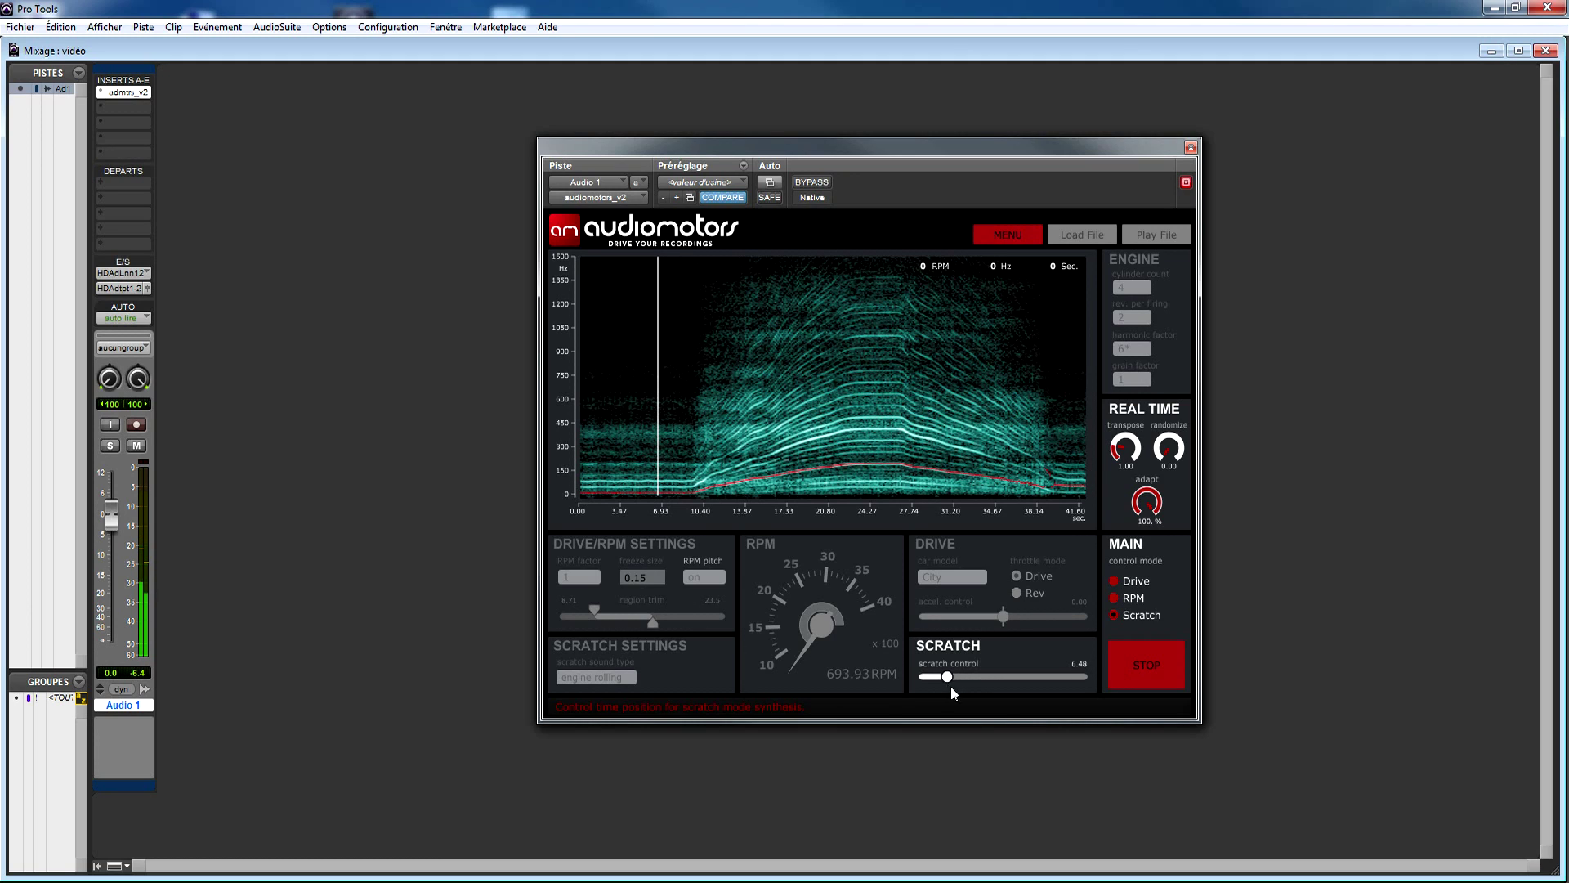
pyautogui.click(1138, 677)
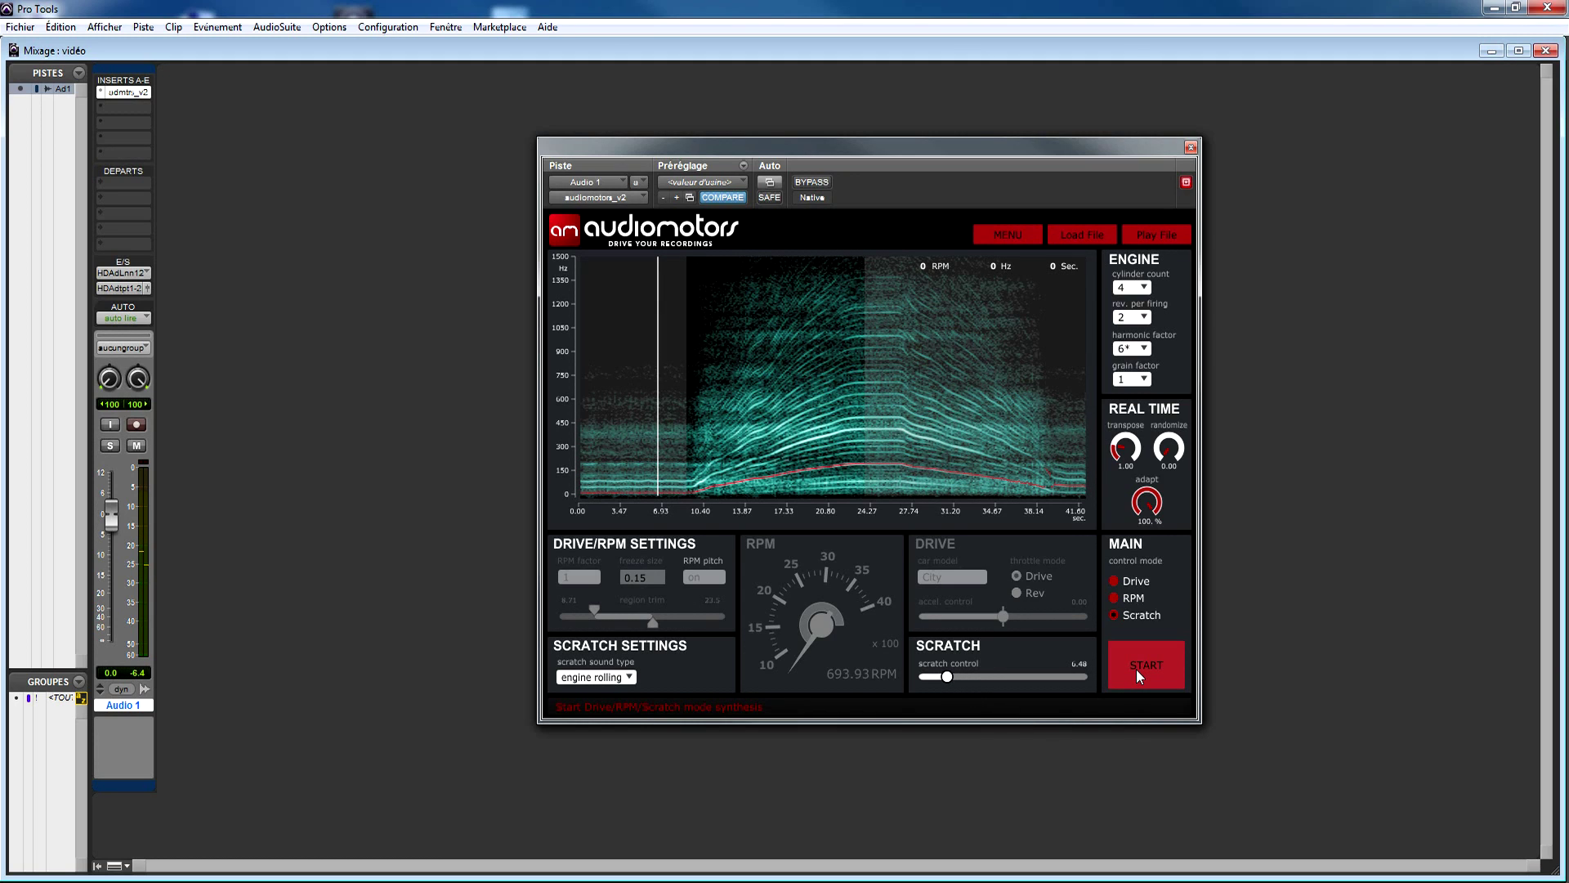